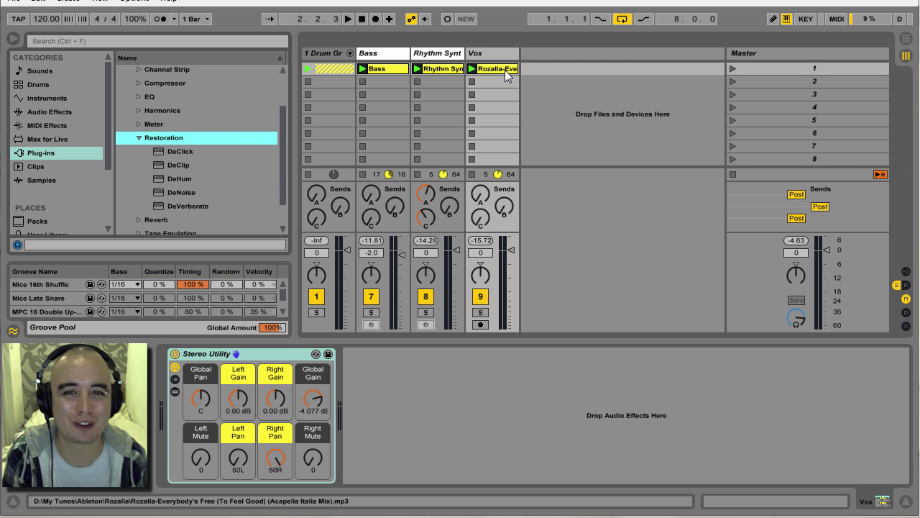
Launch scene 1, solo the Vox track to listen to the vocal alone, and stop playback
{"action": "left_click", "coordinate": [730, 68]}
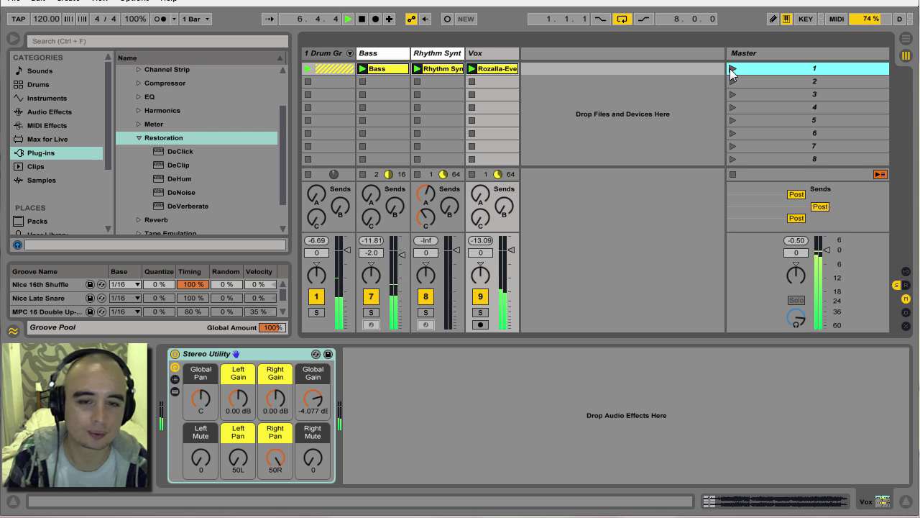
{"action": "left_click", "coordinate": [480, 312]}
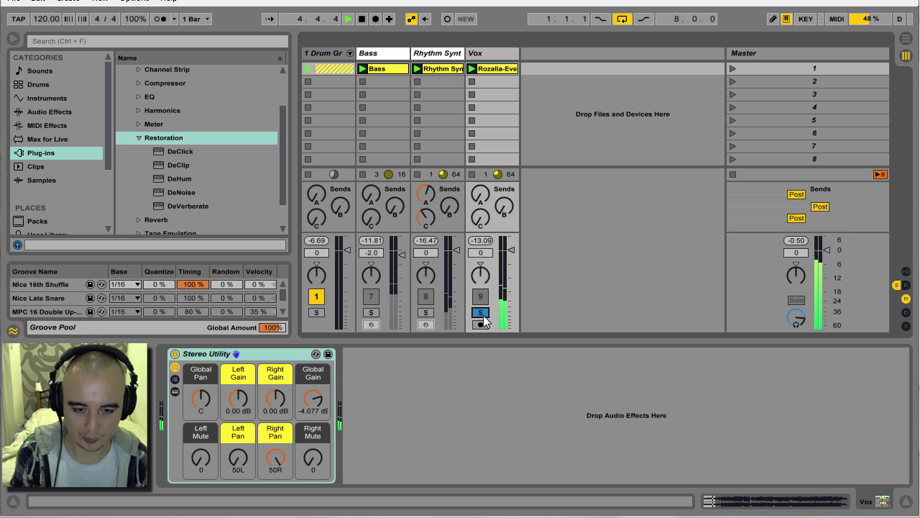
{"action": "key", "text": "space"}
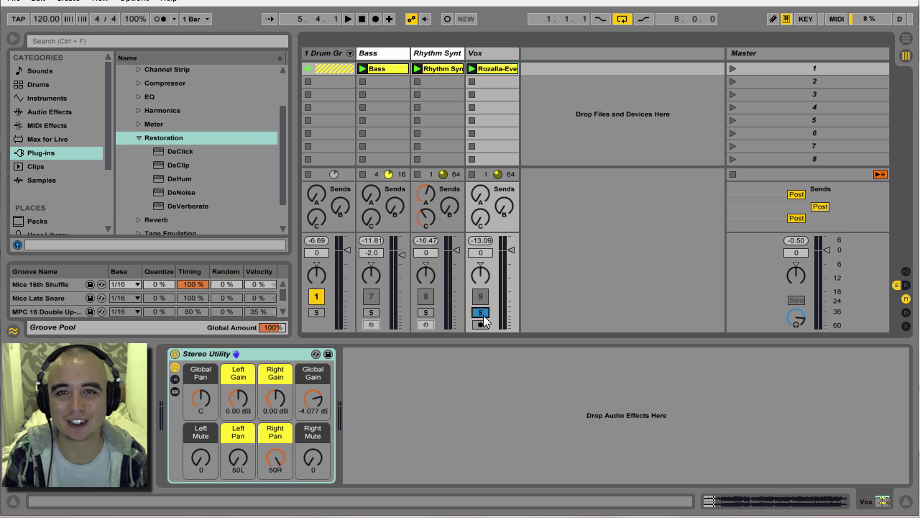
Add the DeVerberate plug-in to the Vox track after Stereo Utility
{"action": "left_click", "coordinate": [497, 53]}
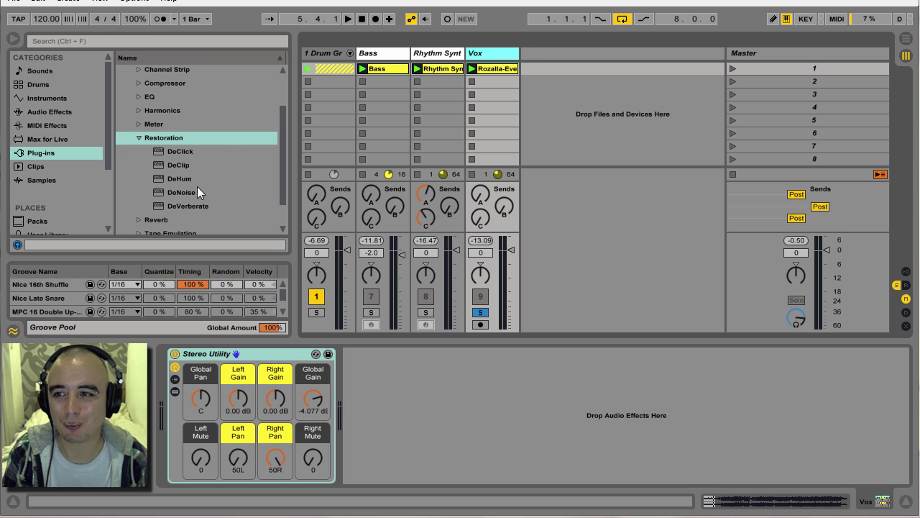
{"action": "left_click_drag", "start_coordinate": [184, 205], "coordinate": [367, 422]}
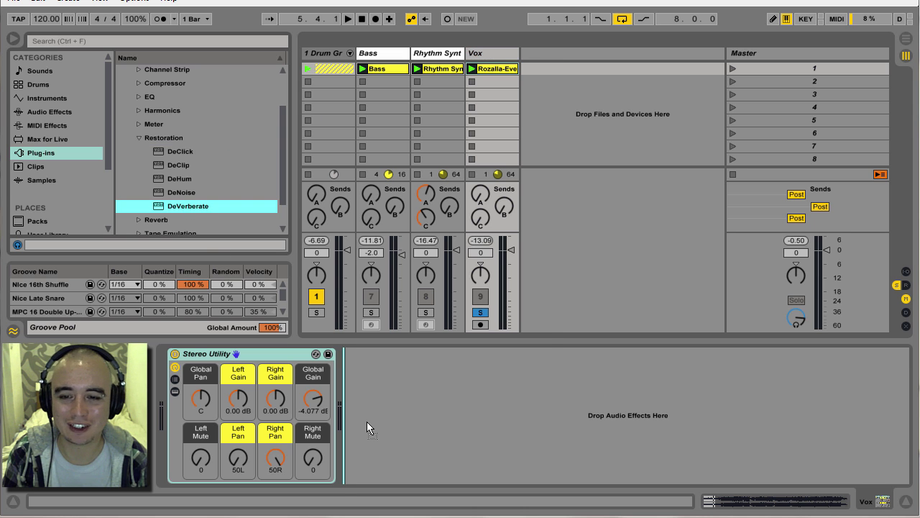
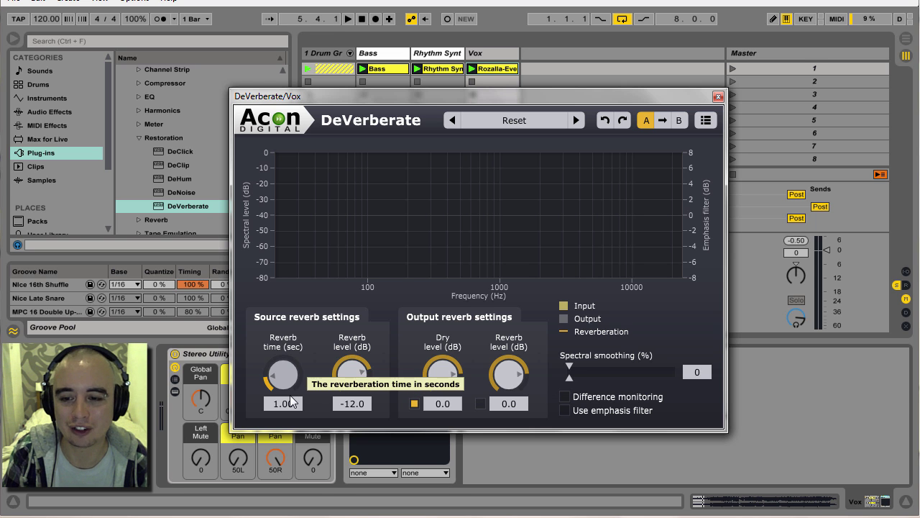
With scene 1 playing, set DeVerberate's source reverb level to about -30.7 dB and its source reverb time to about 8.08 seconds
{"action": "left_click_drag", "start_coordinate": [361, 372], "coordinate": [355, 406]}
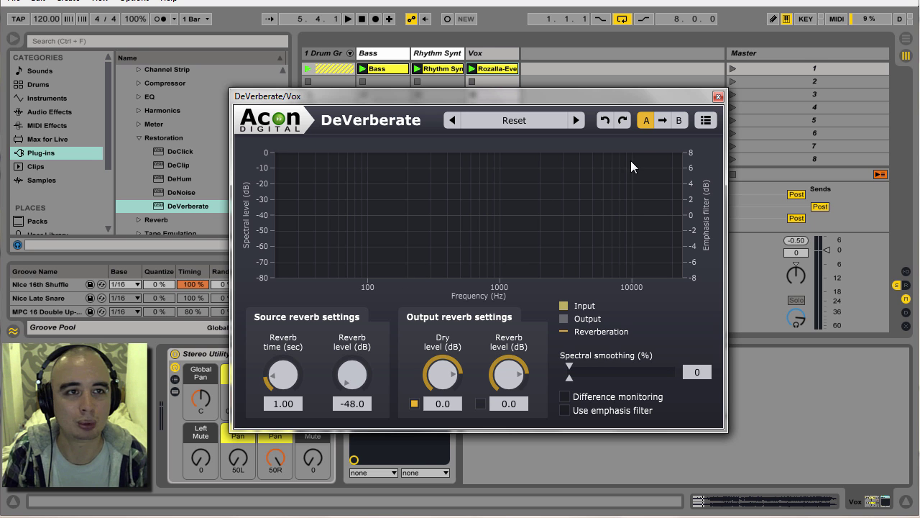
{"action": "left_click", "coordinate": [732, 68]}
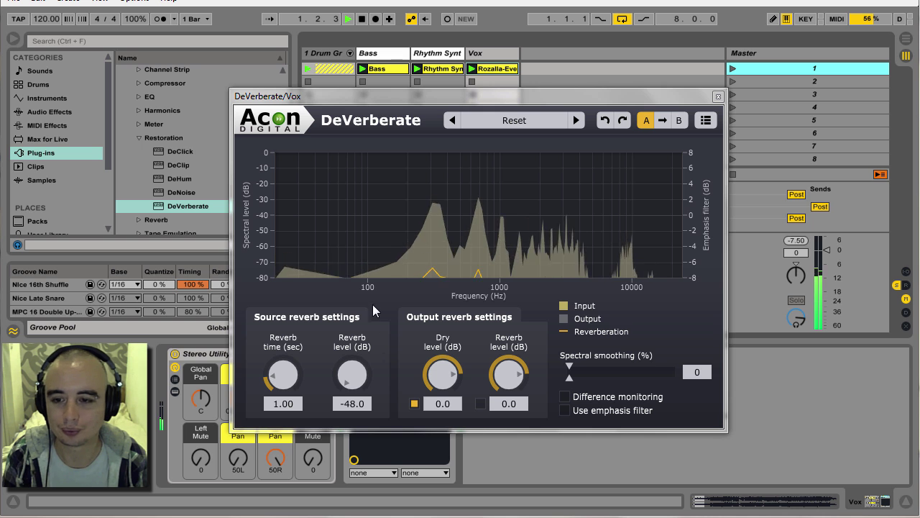
{"action": "left_click_drag", "start_coordinate": [351, 376], "coordinate": [363, 319]}
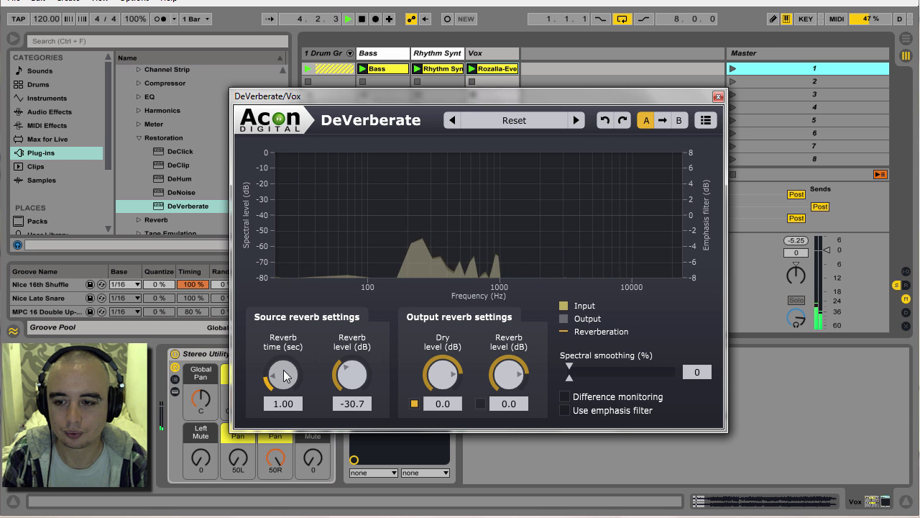
{"action": "left_click_drag", "start_coordinate": [284, 375], "coordinate": [294, 284]}
{"action": "left_click_drag", "start_coordinate": [286, 375], "coordinate": [291, 352]}
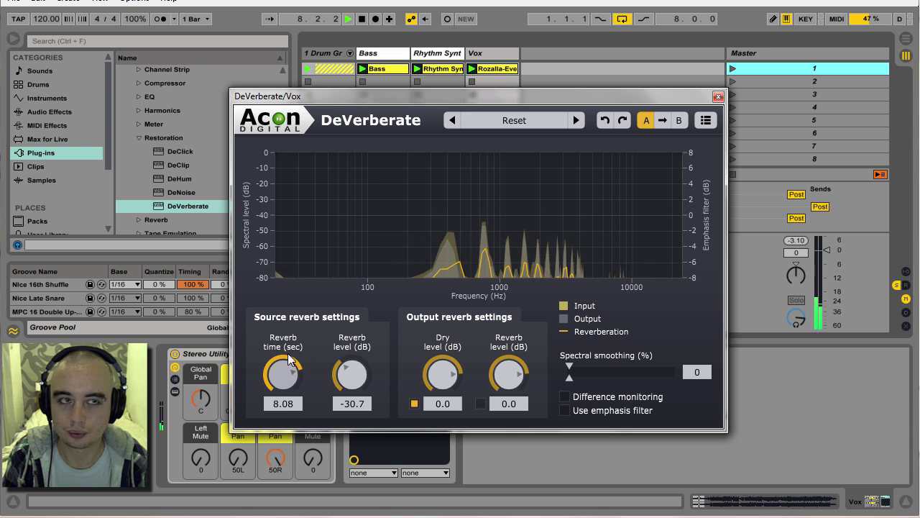
Raise DeVerberate's source reverb level to about -20.7 dB and move the plug-in window clear of the device chain
{"action": "left_click_drag", "start_coordinate": [361, 378], "coordinate": [367, 348]}
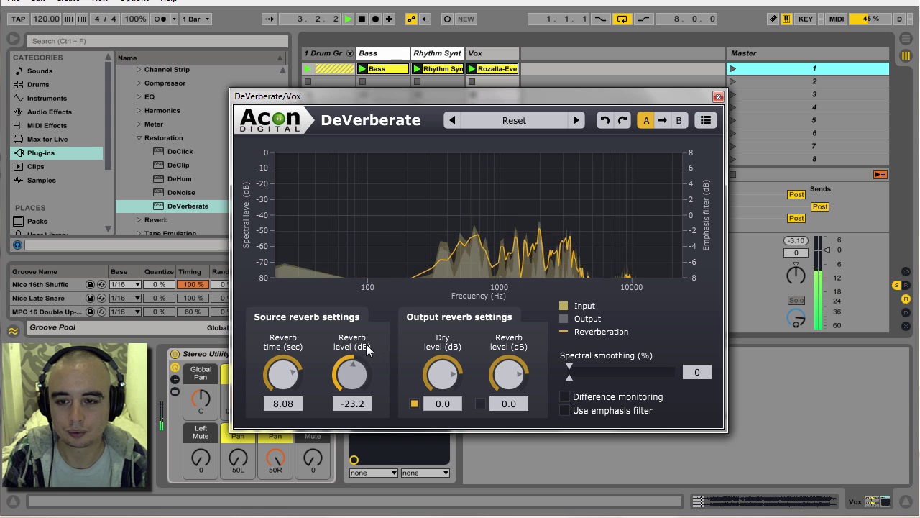
{"action": "scroll", "coordinate": [358, 373], "scroll_direction": "up", "scroll_amount": 2}
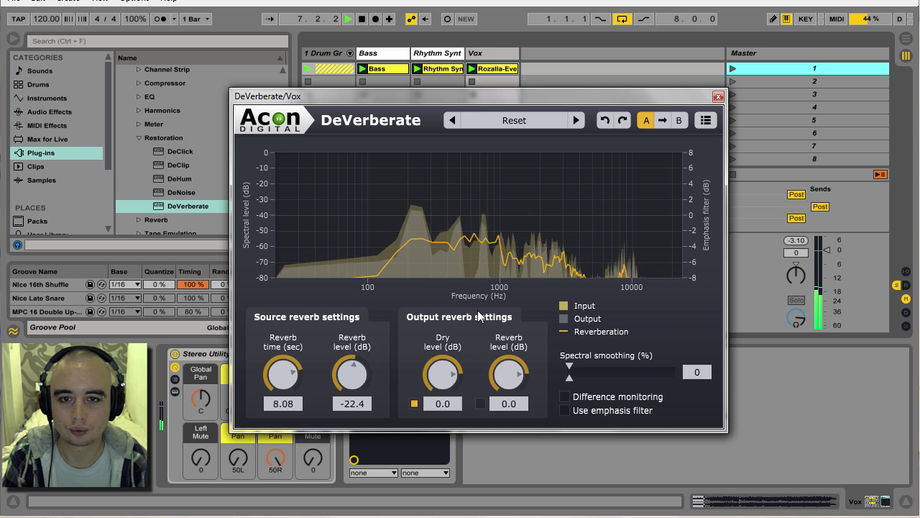
{"action": "left_click_drag", "start_coordinate": [461, 99], "coordinate": [631, 97]}
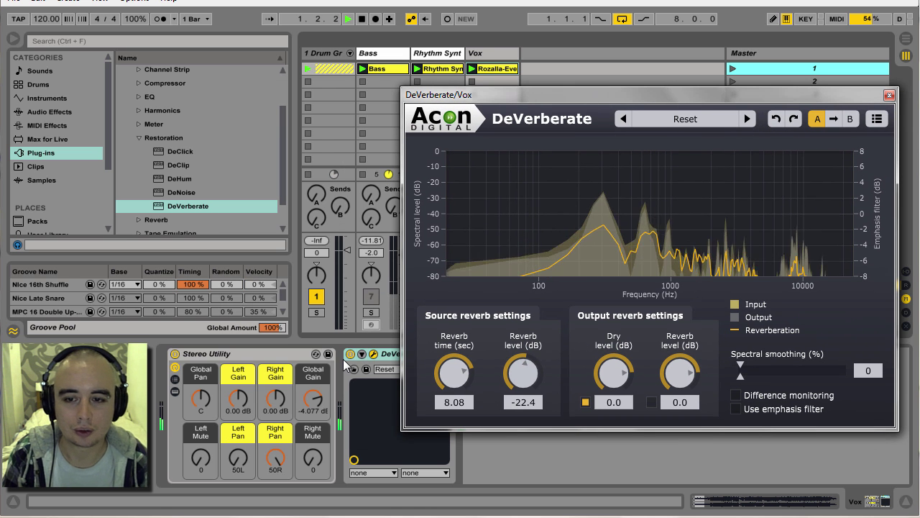
{"action": "left_click_drag", "start_coordinate": [524, 371], "coordinate": [523, 369]}
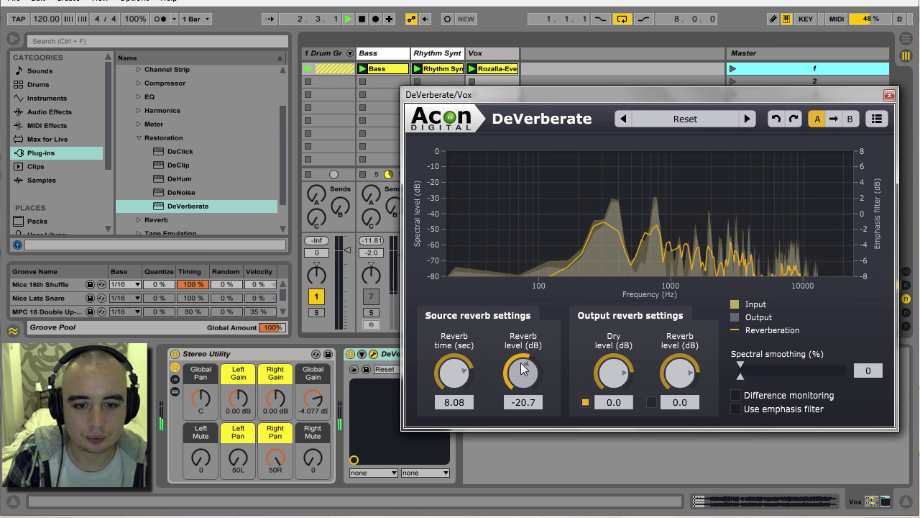
Compare the vocal with DeVerberate bypassed and enabled, and fine-tune the source reverb level to about -21.7 dB
{"action": "left_click", "coordinate": [350, 354]}
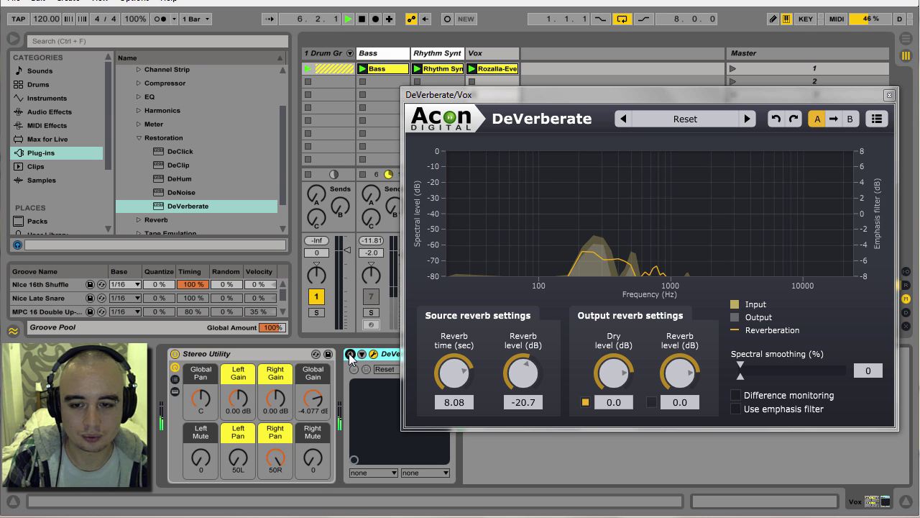
{"action": "left_click", "coordinate": [350, 354]}
{"action": "left_click_drag", "start_coordinate": [532, 378], "coordinate": [530, 381]}
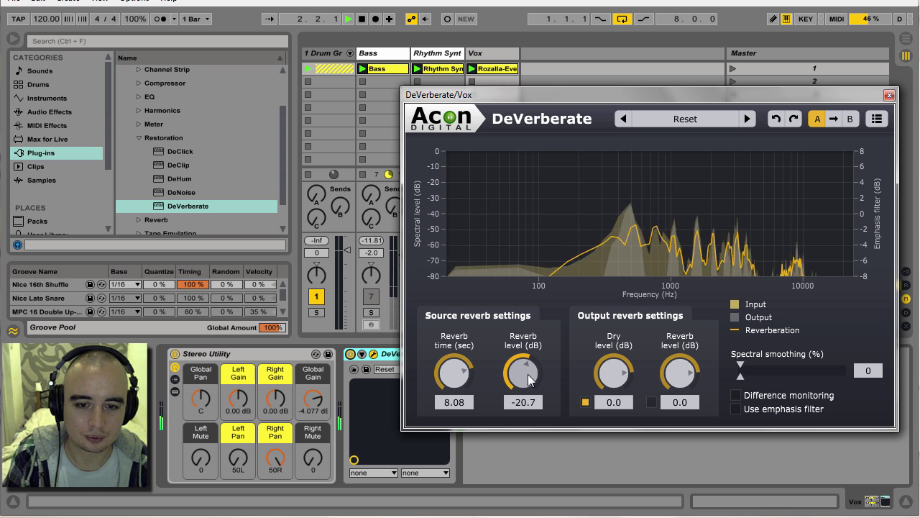
{"action": "left_click", "coordinate": [350, 355]}
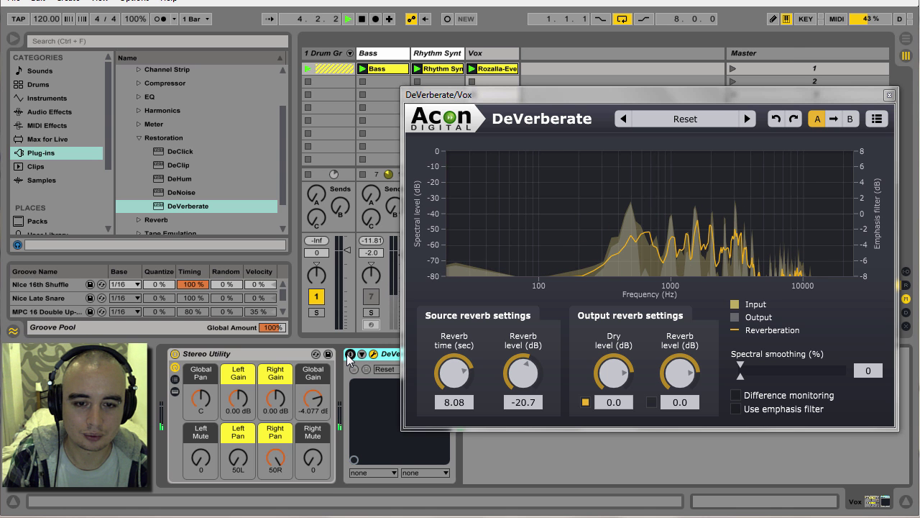
{"action": "left_click", "coordinate": [350, 354]}
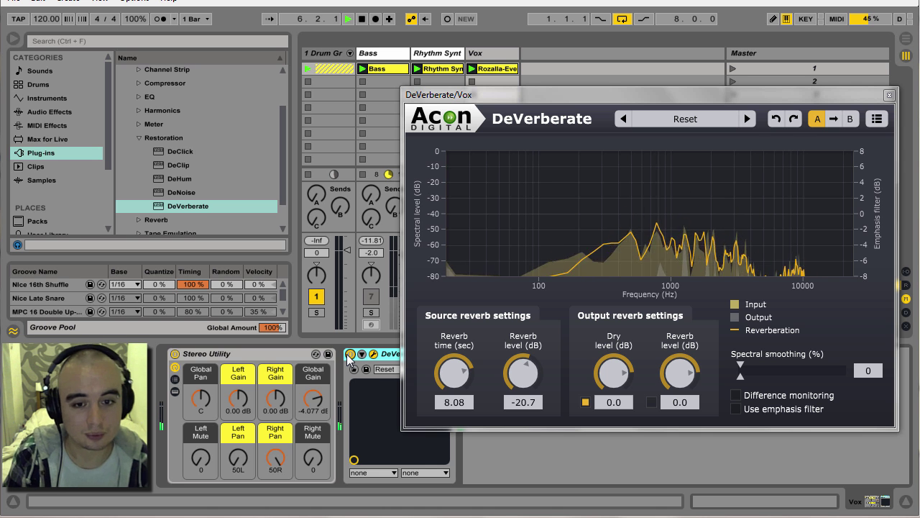
{"action": "left_click_drag", "start_coordinate": [523, 374], "coordinate": [523, 380]}
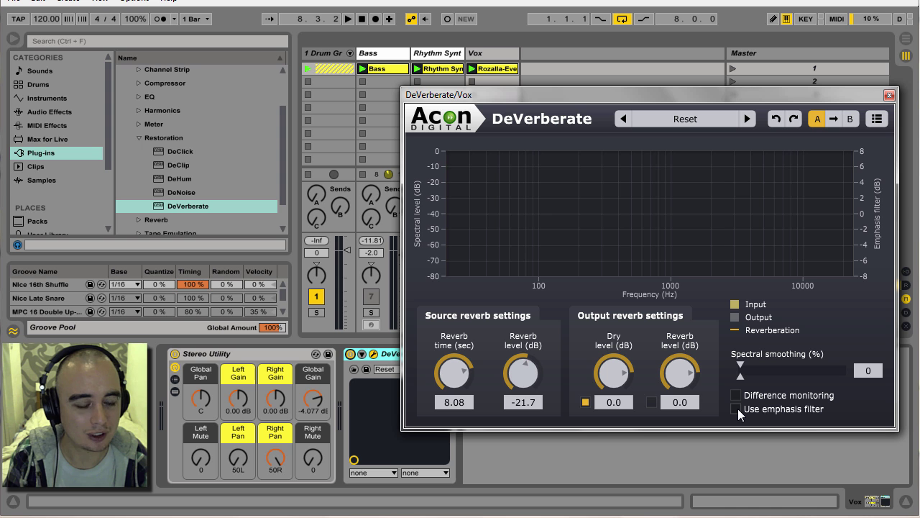
Enable the emphasis filter and, during playback, shape the pink high-shelf band to about -6 dB just above 1 kHz, with source reverb level -21.5 dB
{"action": "left_click", "coordinate": [736, 409]}
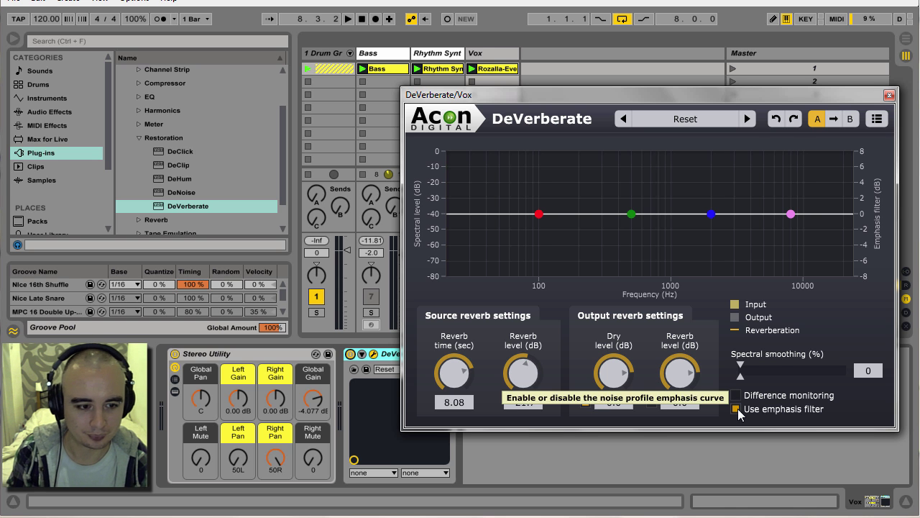
{"action": "key", "text": "space"}
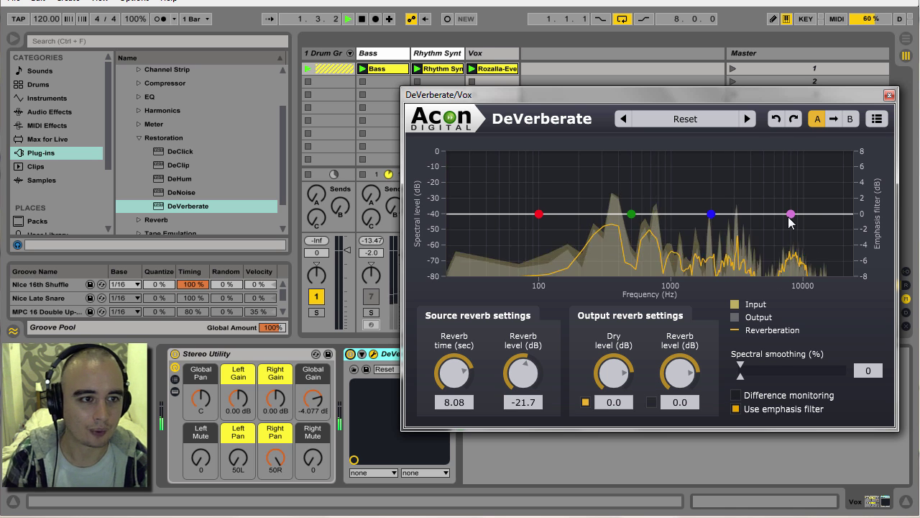
{"action": "left_click_drag", "start_coordinate": [791, 217], "coordinate": [703, 250]}
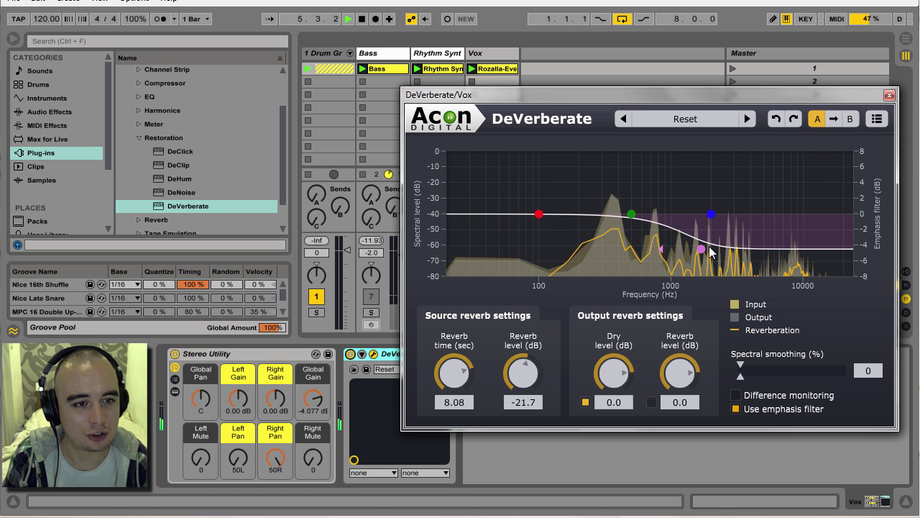
{"action": "left_click_drag", "start_coordinate": [704, 253], "coordinate": [685, 262]}
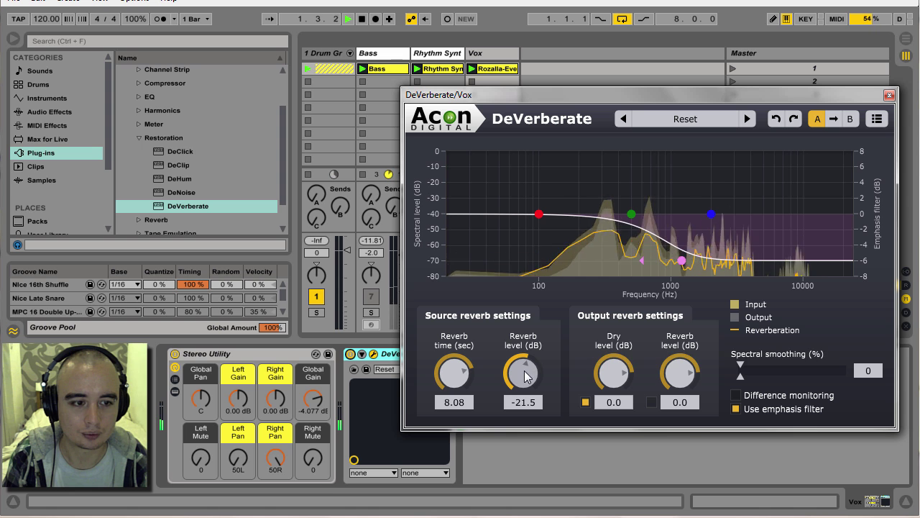
Bypass and re-enable DeVerberate to compare the vocal with the emphasis filter applied, and stop playback
{"action": "left_click", "coordinate": [351, 354]}
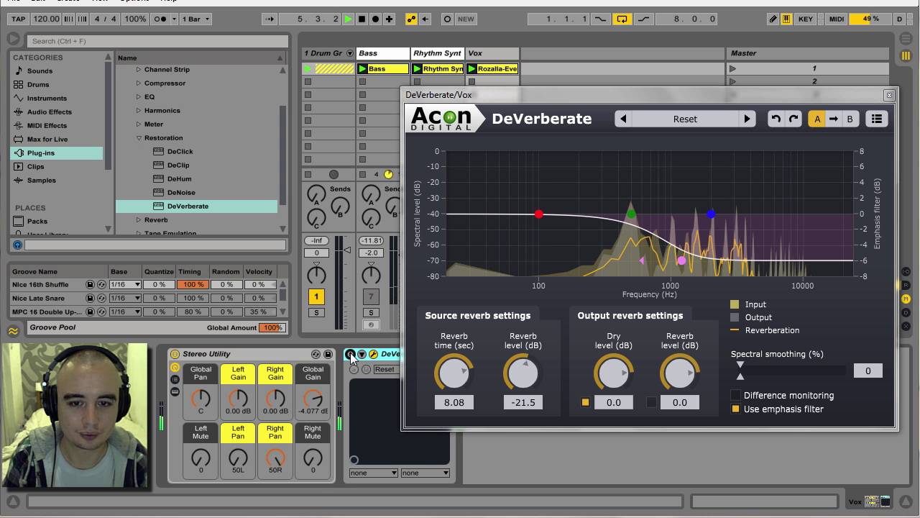
{"action": "left_click", "coordinate": [350, 355]}
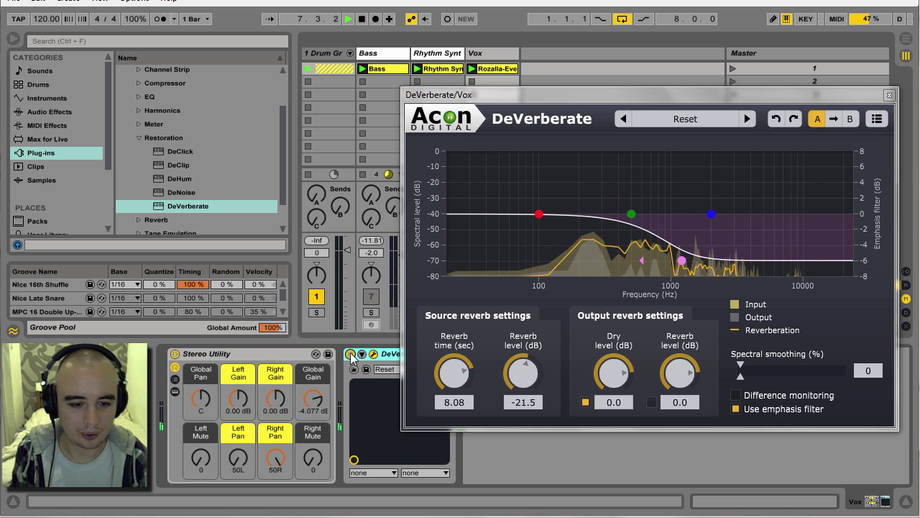
{"action": "key", "text": "space"}
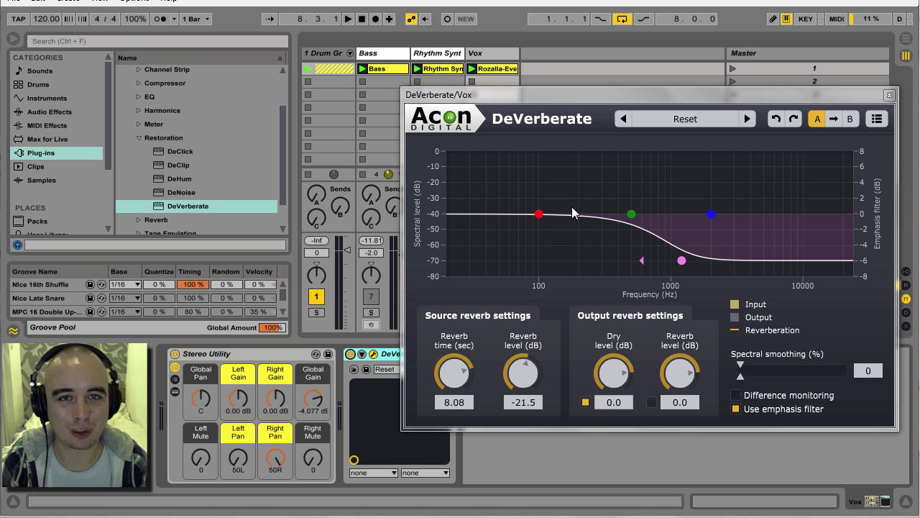
Relaunch scene 1, close the DeVerberate window, and add a Gate audio effect after DeVerberate on the Vox track
{"action": "left_click_drag", "start_coordinate": [594, 93], "coordinate": [555, 88]}
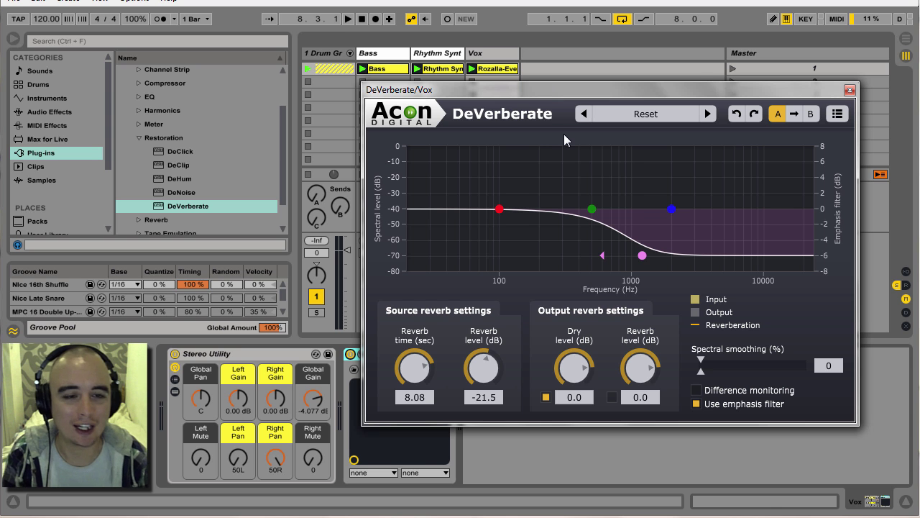
{"action": "left_click", "coordinate": [734, 68]}
{"action": "left_click", "coordinate": [850, 89]}
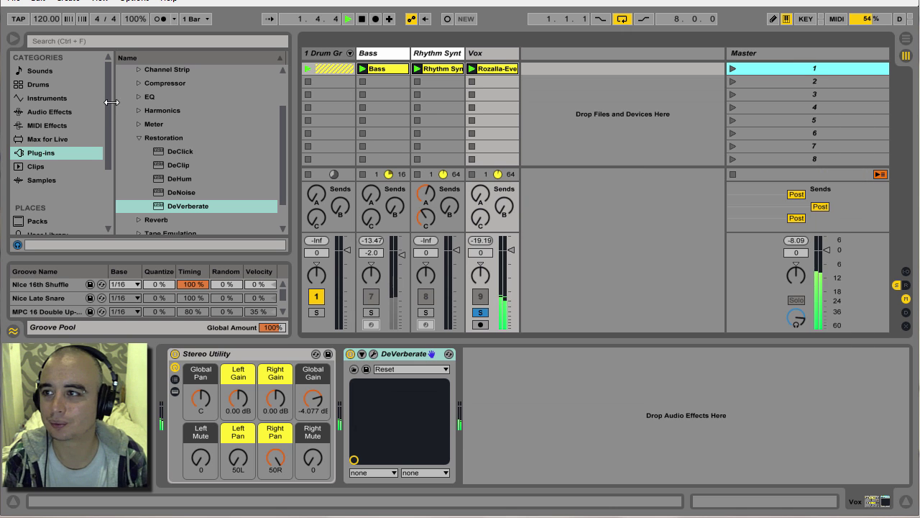
{"action": "left_click", "coordinate": [68, 114]}
{"action": "left_click_drag", "start_coordinate": [149, 120], "coordinate": [503, 383]}
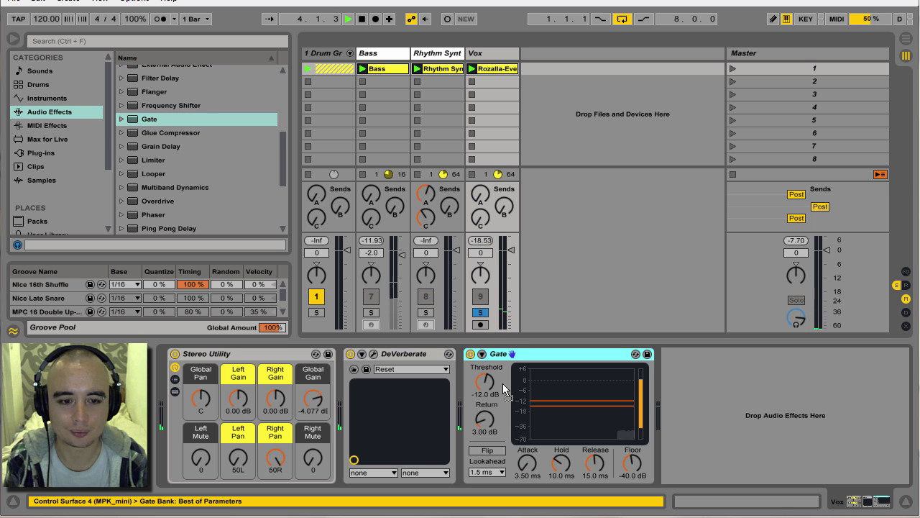
Reopen DeVerberate, raise its output dry level to about 5.2 dB, and hide the plug-in window
{"action": "left_click", "coordinate": [373, 354]}
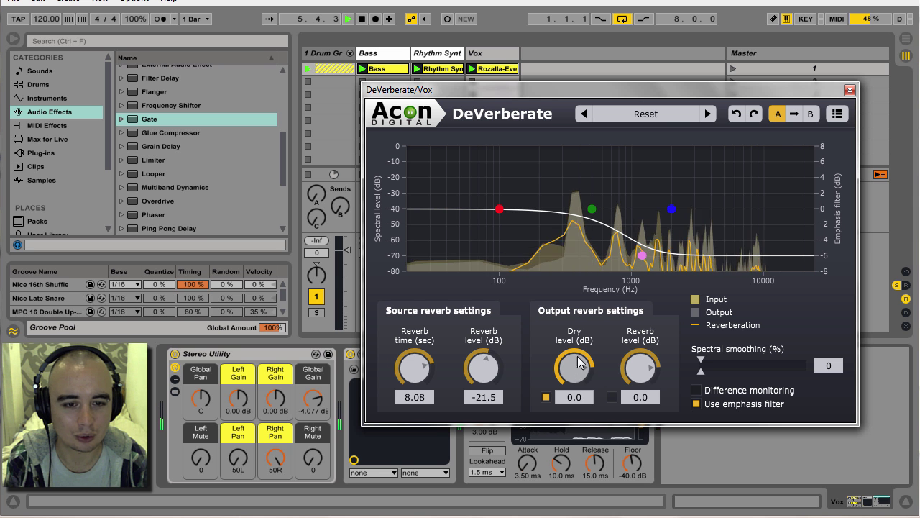
{"action": "left_click_drag", "start_coordinate": [573, 363], "coordinate": [581, 340]}
{"action": "left_click_drag", "start_coordinate": [571, 94], "coordinate": [418, 47]}
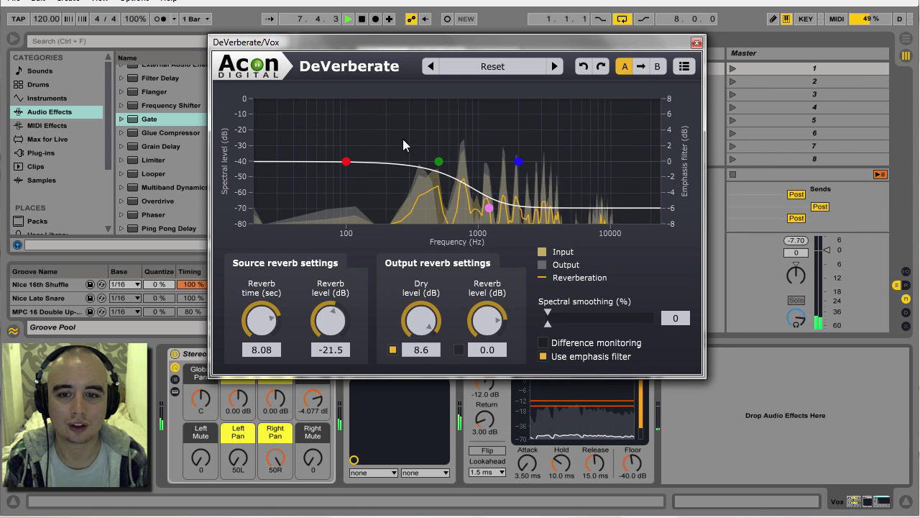
{"action": "left_click_drag", "start_coordinate": [427, 325], "coordinate": [429, 334]}
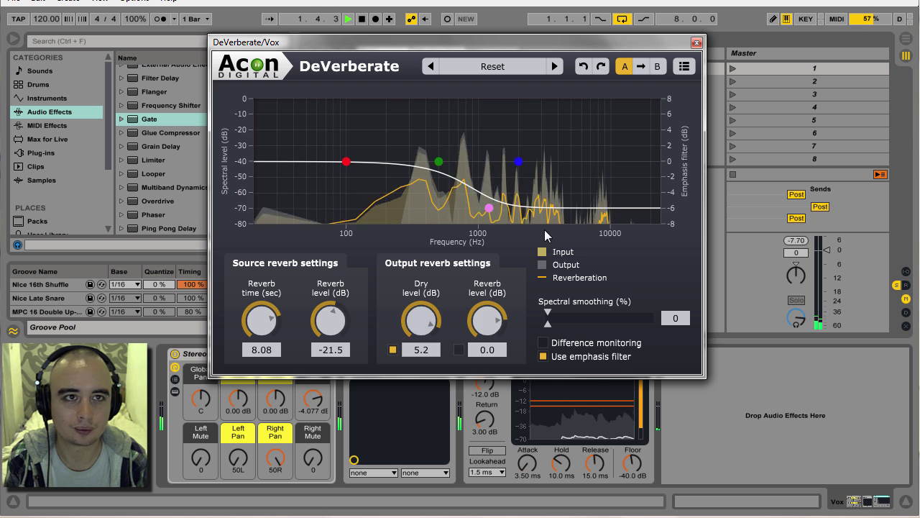
{"action": "key", "text": "ctrl+alt+p"}
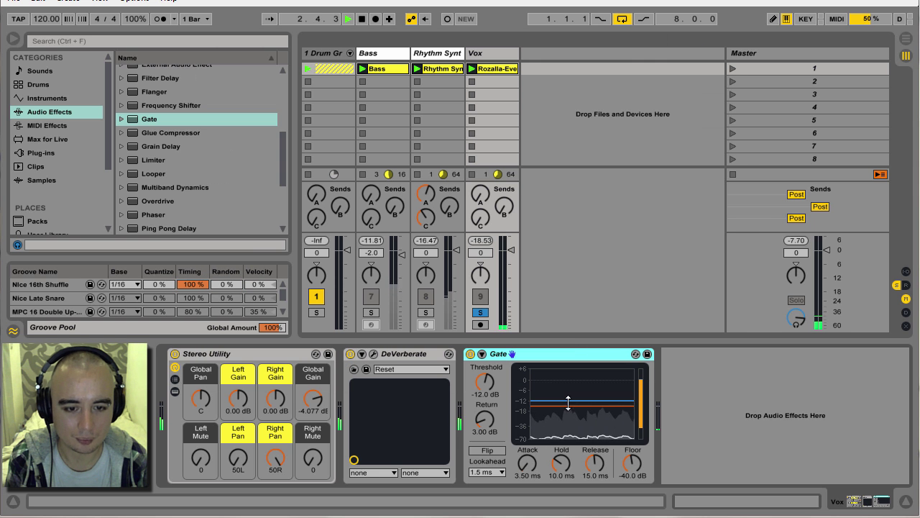
Set the Gate's threshold to about -21.9 dB, return to about 14.6 dB and release to about 421 ms
{"action": "left_click_drag", "start_coordinate": [573, 405], "coordinate": [576, 426]}
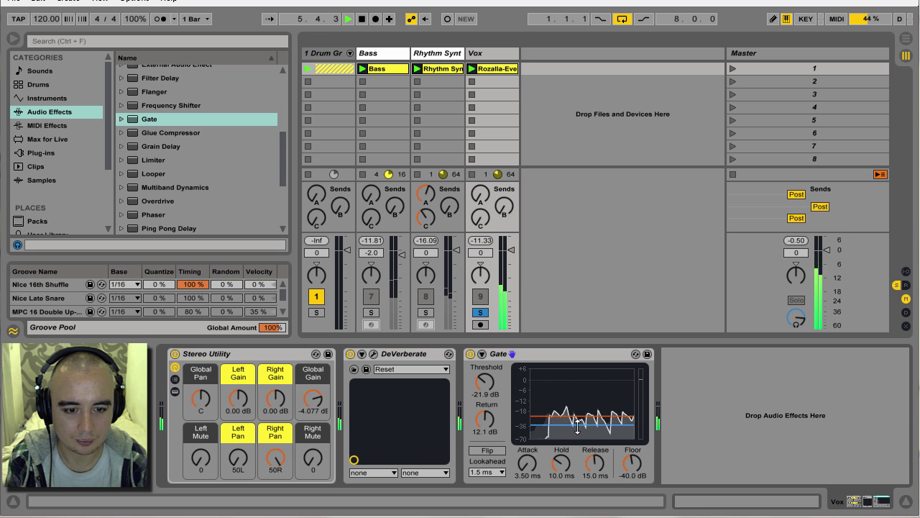
{"action": "left_click_drag", "start_coordinate": [595, 463], "coordinate": [596, 422]}
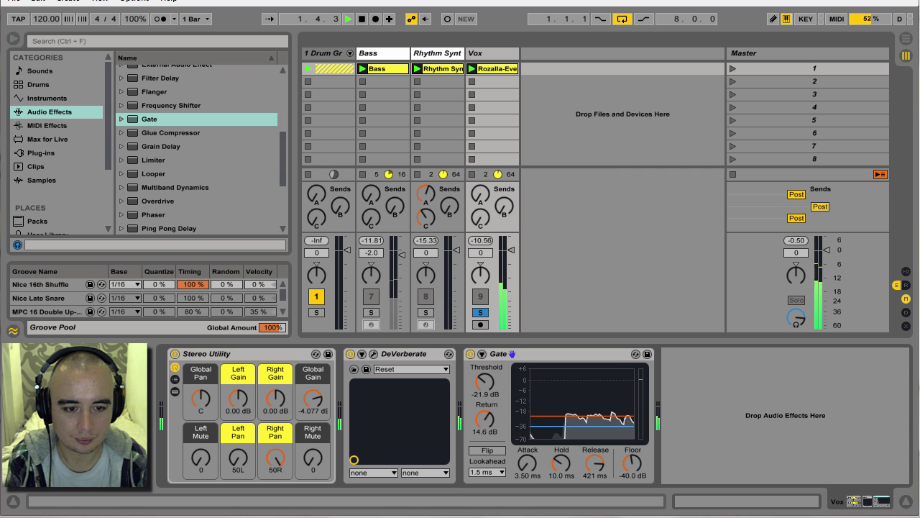
Fine-tune the Gate to a threshold of about -23.5 dB and a return of about 13.6 dB, and stop playback
{"action": "left_click_drag", "start_coordinate": [595, 427], "coordinate": [596, 428]}
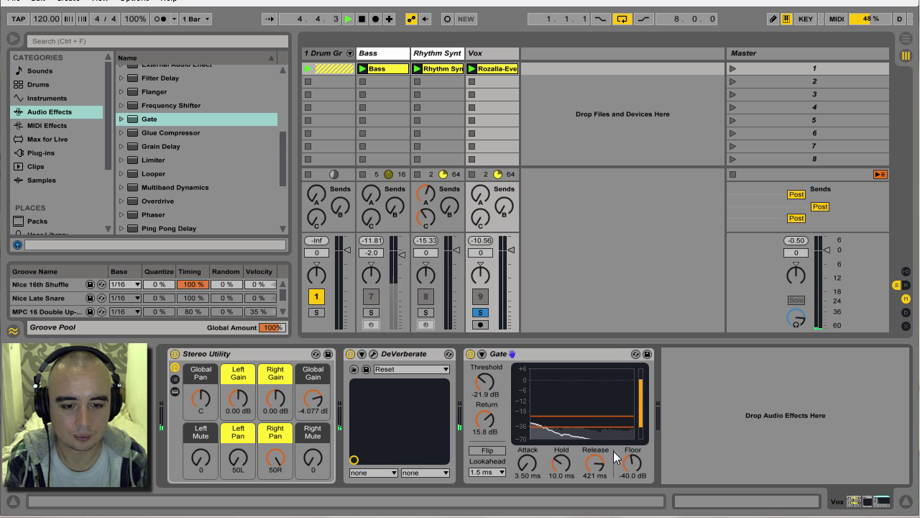
{"action": "left_click_drag", "start_coordinate": [596, 426], "coordinate": [602, 462]}
{"action": "left_click_drag", "start_coordinate": [593, 424], "coordinate": [593, 425]}
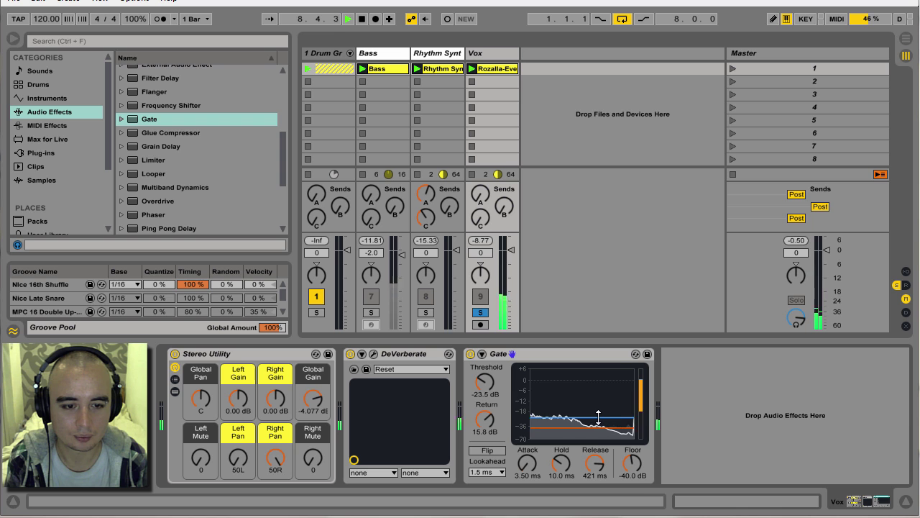
{"action": "left_click_drag", "start_coordinate": [594, 429], "coordinate": [594, 425]}
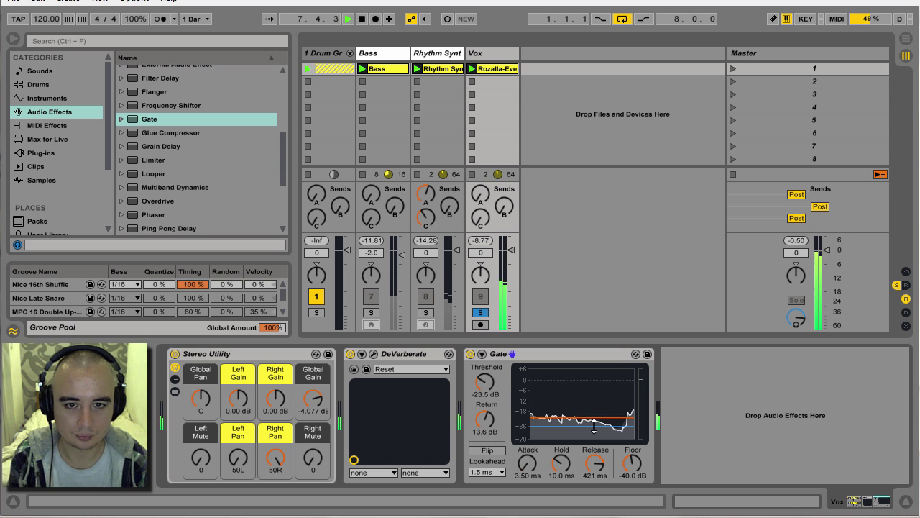
{"action": "key", "text": "space"}
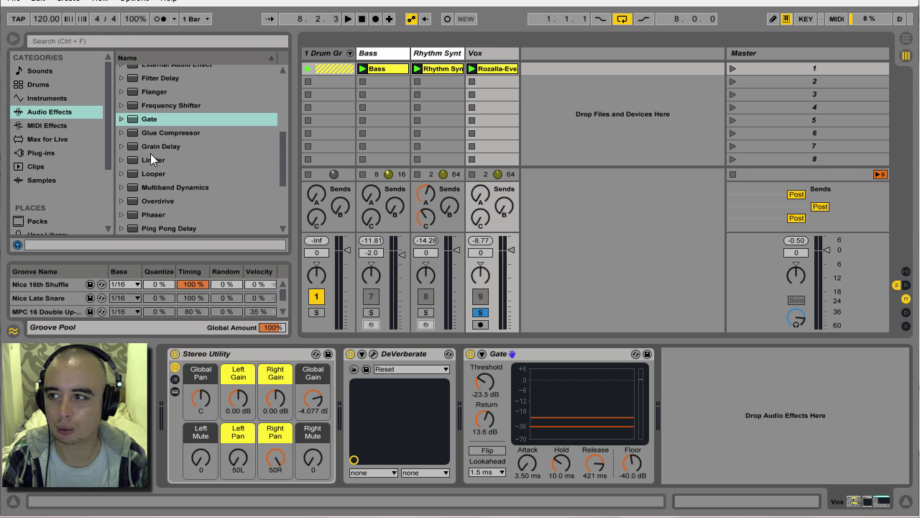
Insert the Presswerk(x64) compressor between DeVerberate and the Gate, and switch it to the Optical Leveling Amplifier view
{"action": "left_click", "coordinate": [37, 154]}
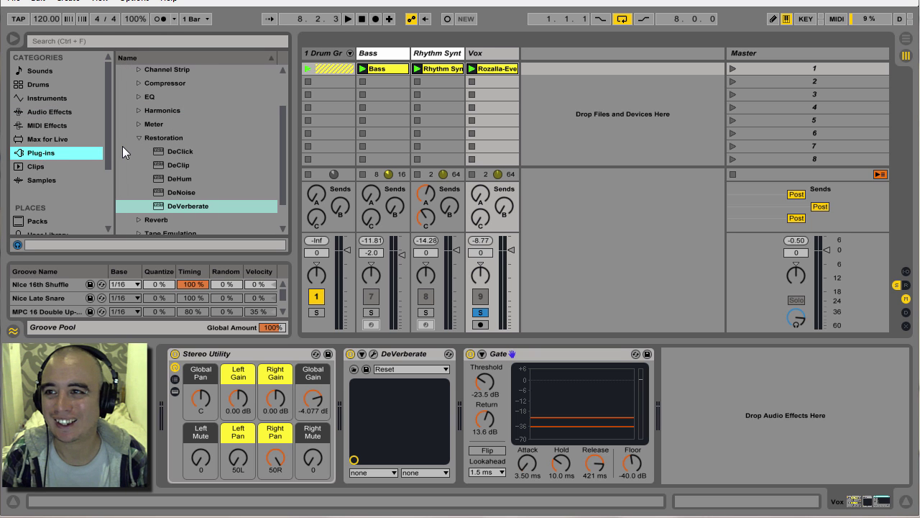
{"action": "left_click", "coordinate": [137, 81]}
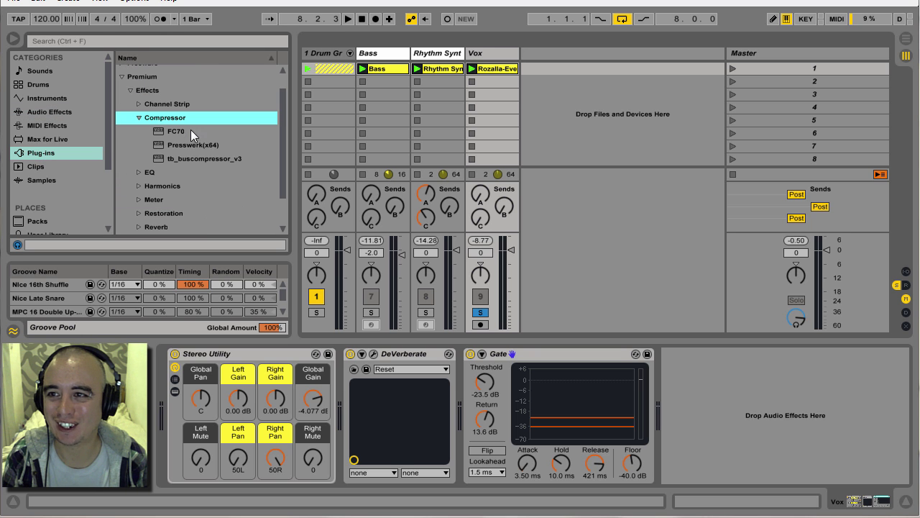
{"action": "left_click_drag", "start_coordinate": [190, 144], "coordinate": [463, 402]}
{"action": "left_click_drag", "start_coordinate": [393, 39], "coordinate": [277, 6]}
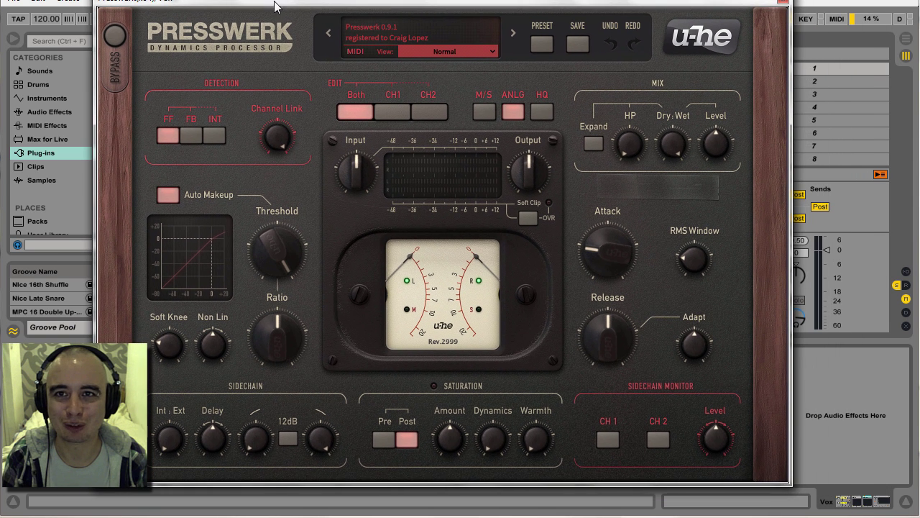
{"action": "left_click", "coordinate": [488, 51]}
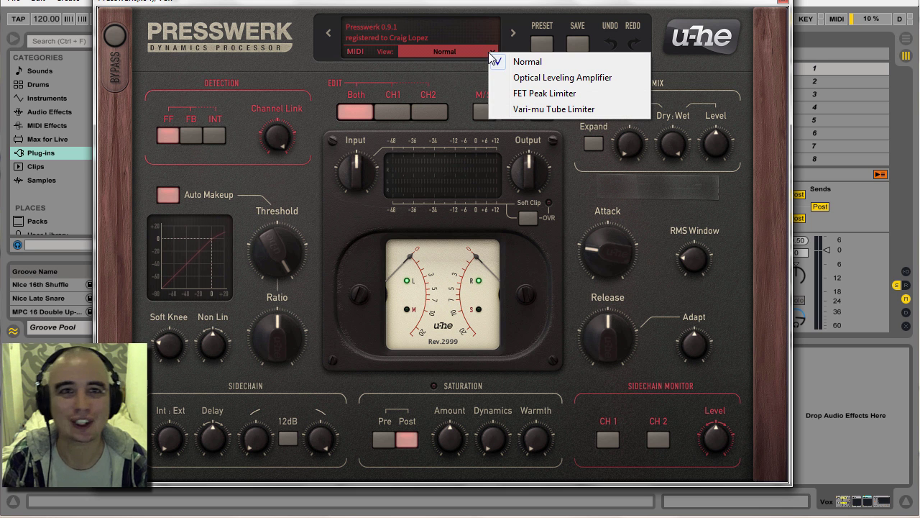
{"action": "left_click", "coordinate": [556, 76]}
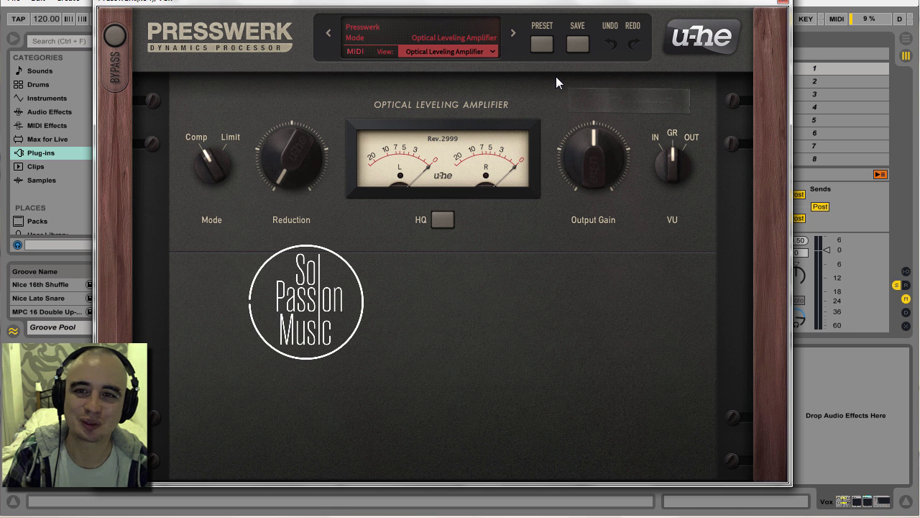
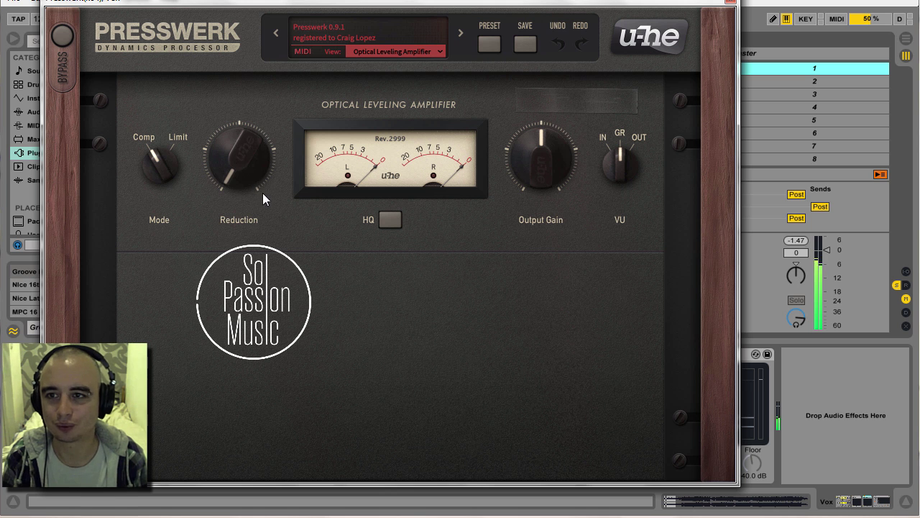
Set Presswerk's reduction to about 15.4 dB, turn on HQ, raise the output gain slightly, and close the plug-in window
{"action": "left_click_drag", "start_coordinate": [243, 137], "coordinate": [246, 110]}
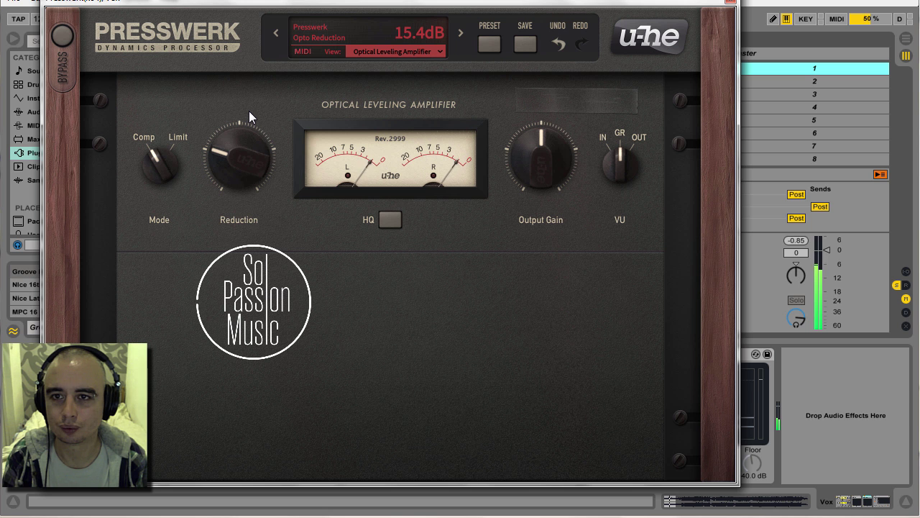
{"action": "left_click", "coordinate": [390, 219]}
{"action": "left_click_drag", "start_coordinate": [538, 174], "coordinate": [539, 167]}
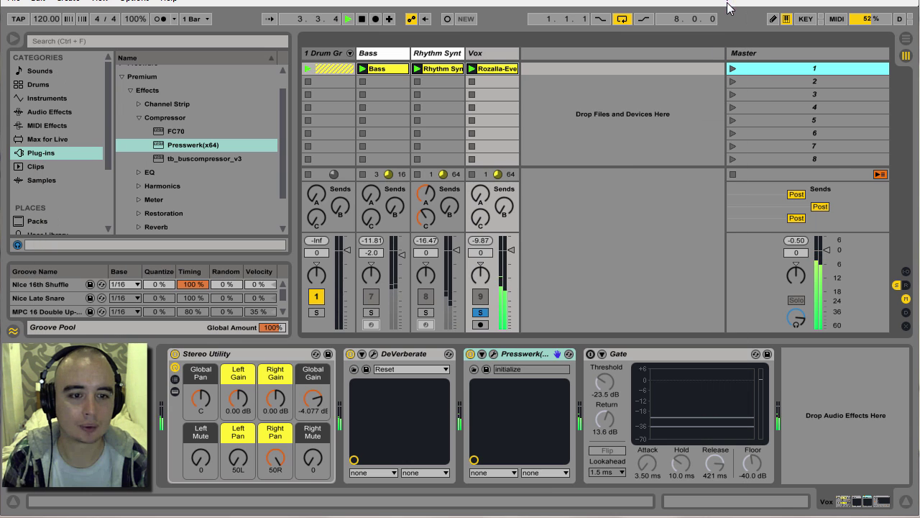
{"action": "left_click", "coordinate": [727, 5]}
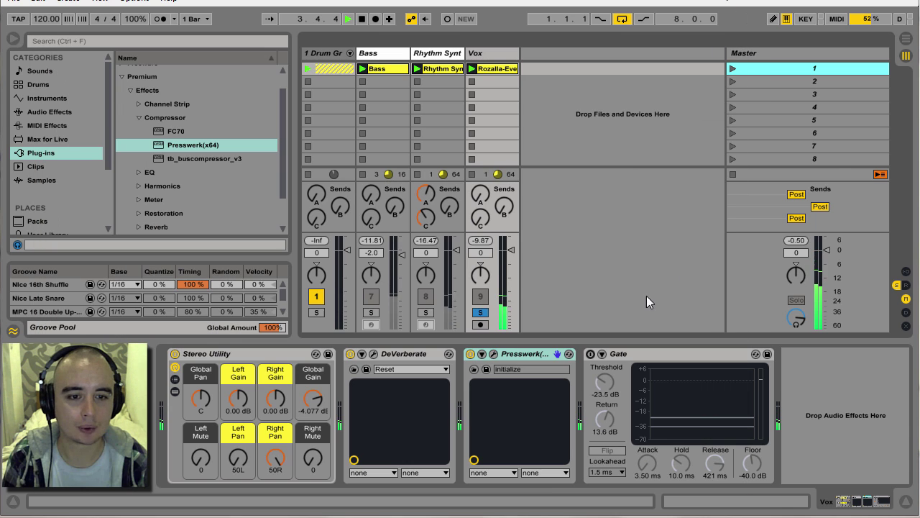
Re-enable the Gate and set its return to about 11.6 dB and its release to about 584 ms
{"action": "left_click", "coordinate": [591, 354]}
{"action": "left_click", "coordinate": [592, 354]}
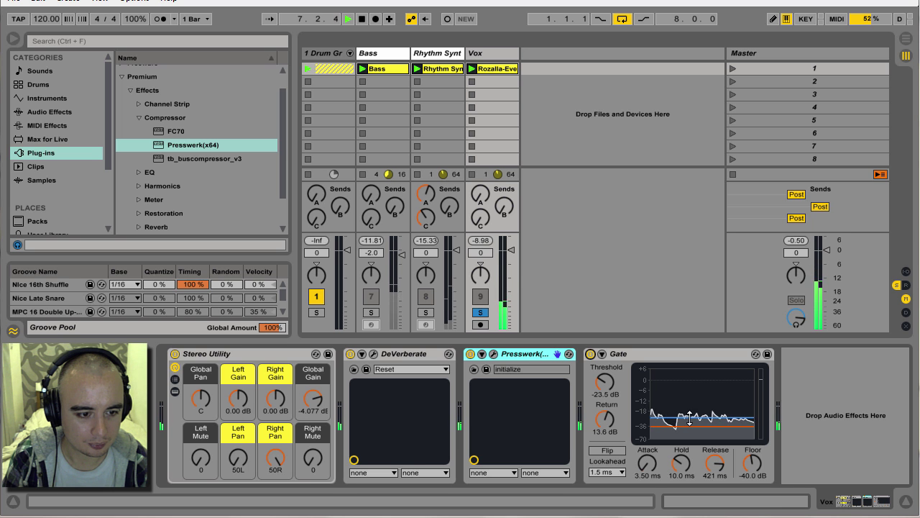
{"action": "left_click_drag", "start_coordinate": [695, 426], "coordinate": [696, 424]}
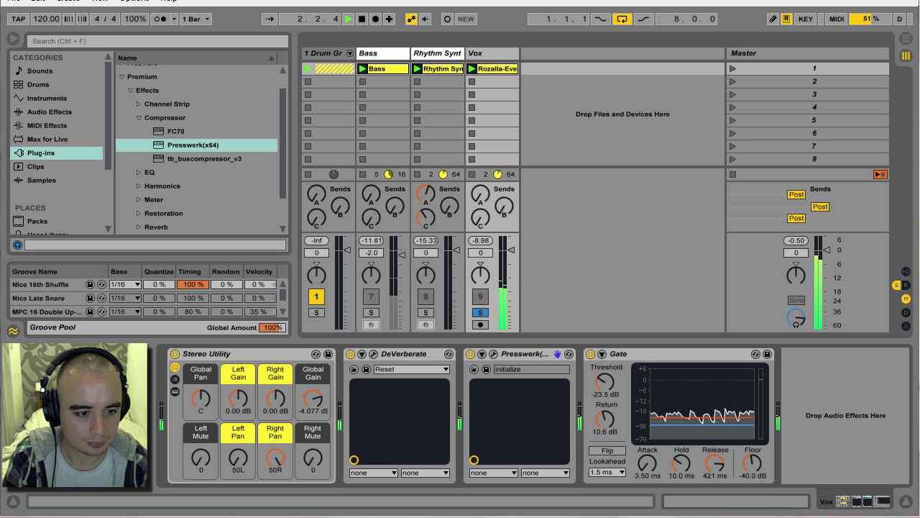
{"action": "left_click_drag", "start_coordinate": [695, 424], "coordinate": [695, 425]}
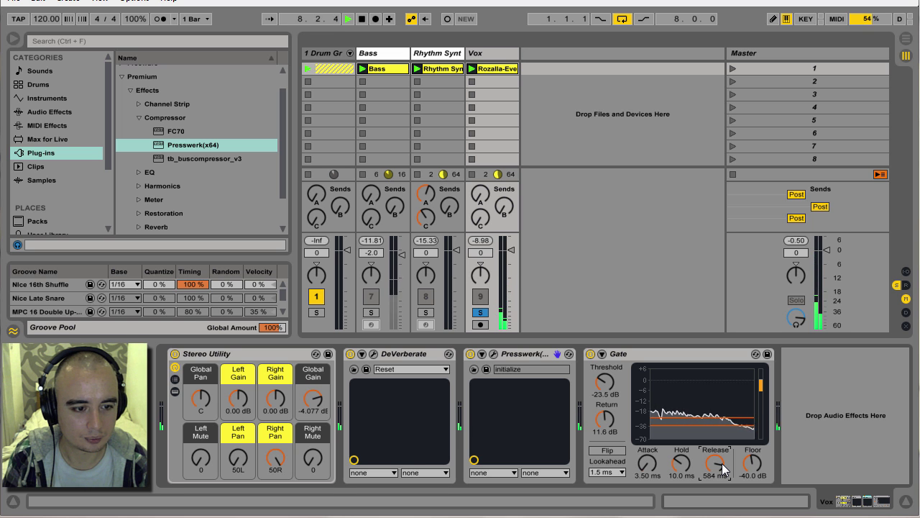
Set DeVerberate's source reverb time to 9.00 sec, source reverb level to about -17.9 dB and spectral smoothing to 22%, and close its window
{"action": "left_click", "coordinate": [374, 354]}
{"action": "left_click_drag", "start_coordinate": [336, 320], "coordinate": [339, 316]}
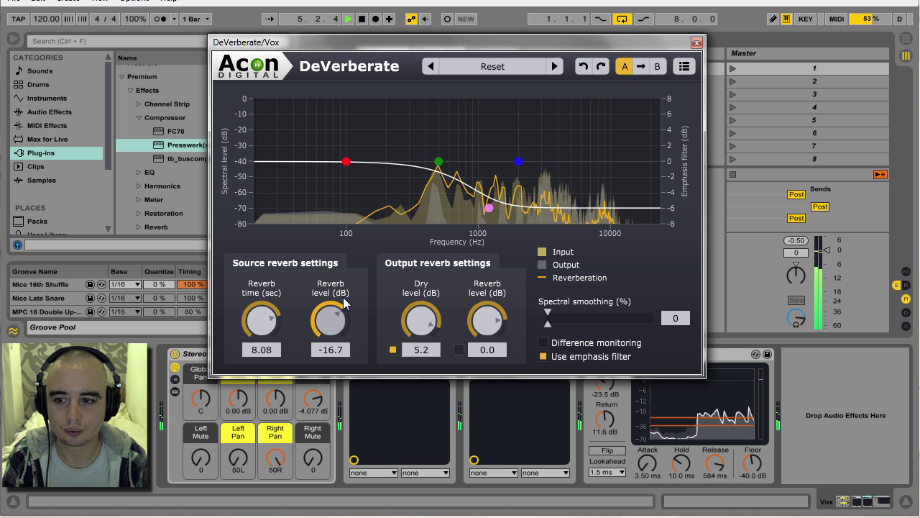
{"action": "left_click_drag", "start_coordinate": [265, 314], "coordinate": [264, 305]}
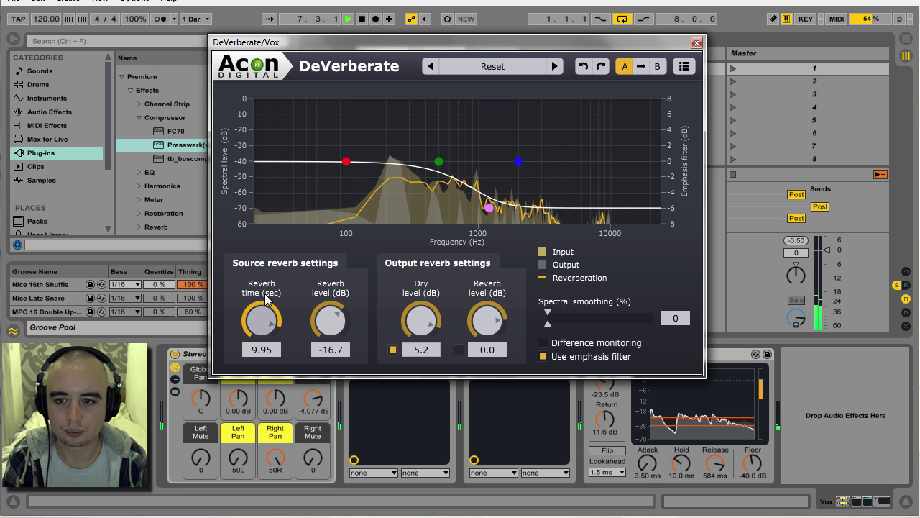
{"action": "left_click_drag", "start_coordinate": [265, 307], "coordinate": [268, 314]}
{"action": "left_click_drag", "start_coordinate": [321, 329], "coordinate": [321, 334]}
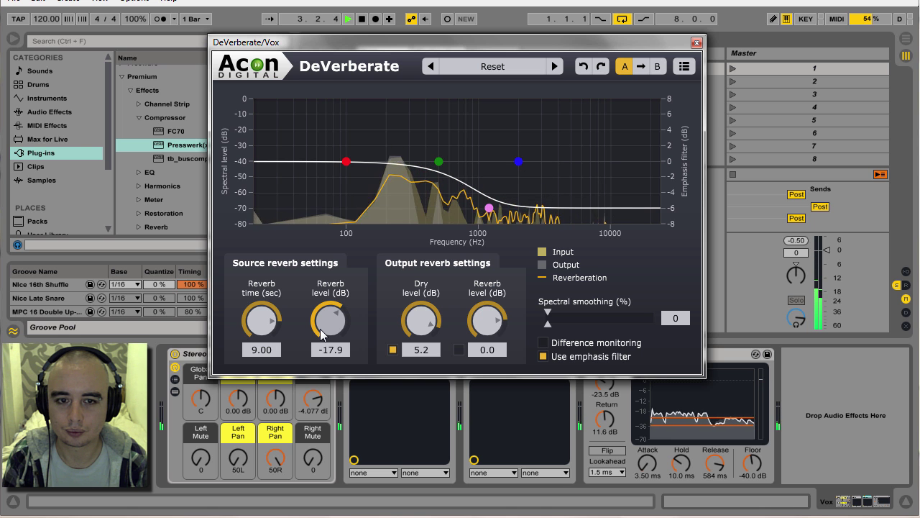
{"action": "left_click_drag", "start_coordinate": [544, 328], "coordinate": [570, 327]}
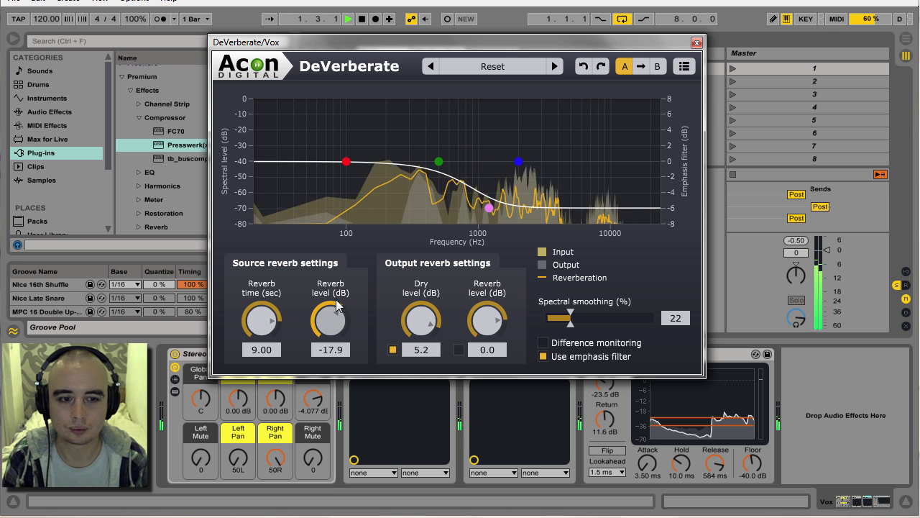
{"action": "left_click", "coordinate": [696, 42]}
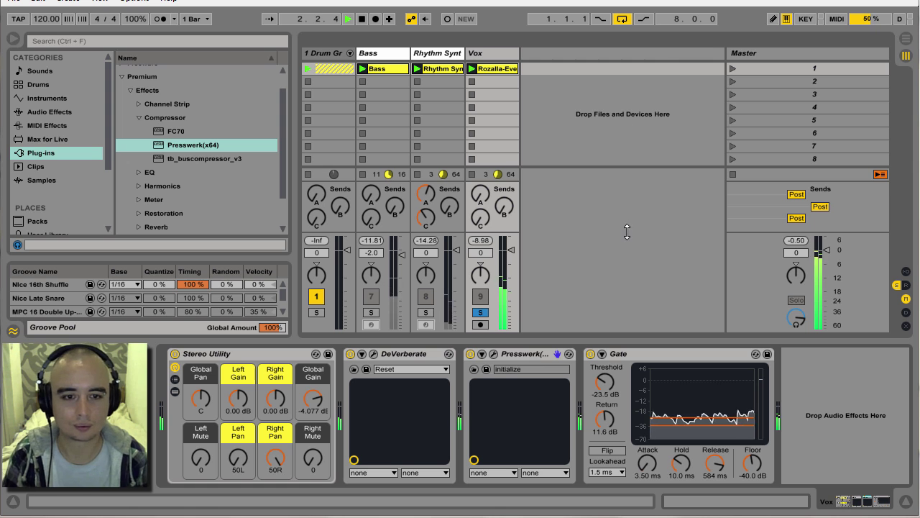
Group DeVerberate, Presswerk and Gate into an audio effect rack, and bypass and re-enable the rack to compare the vocal
{"action": "left_click", "coordinate": [420, 358]}
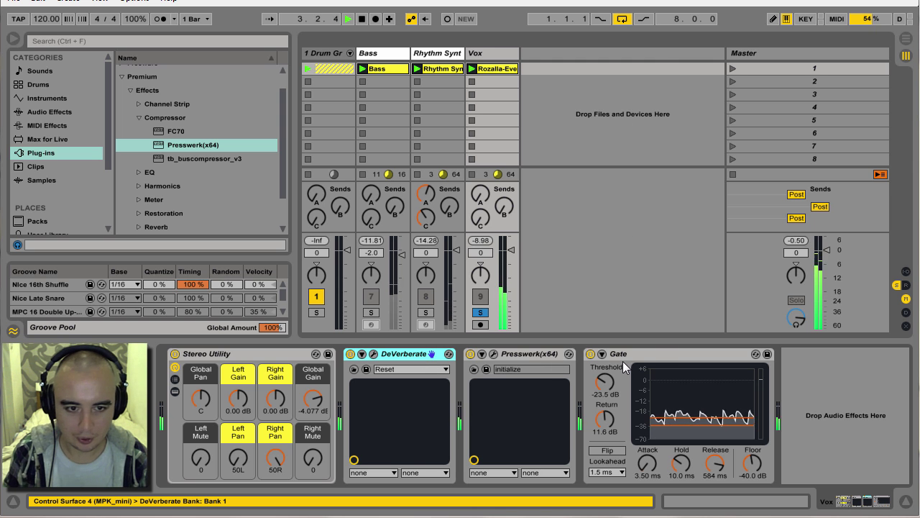
{"action": "left_click", "coordinate": [650, 354], "text": "shift"}
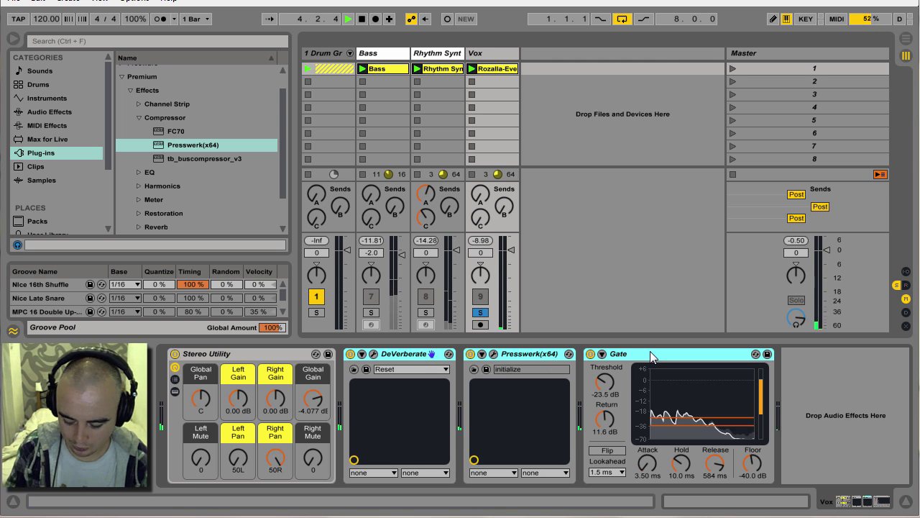
{"action": "key", "text": "ctrl+g"}
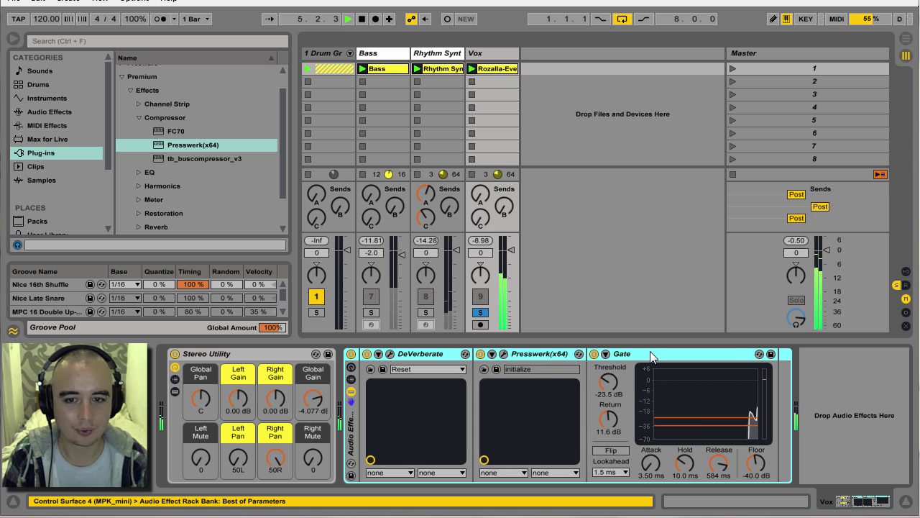
{"action": "left_click", "coordinate": [352, 354]}
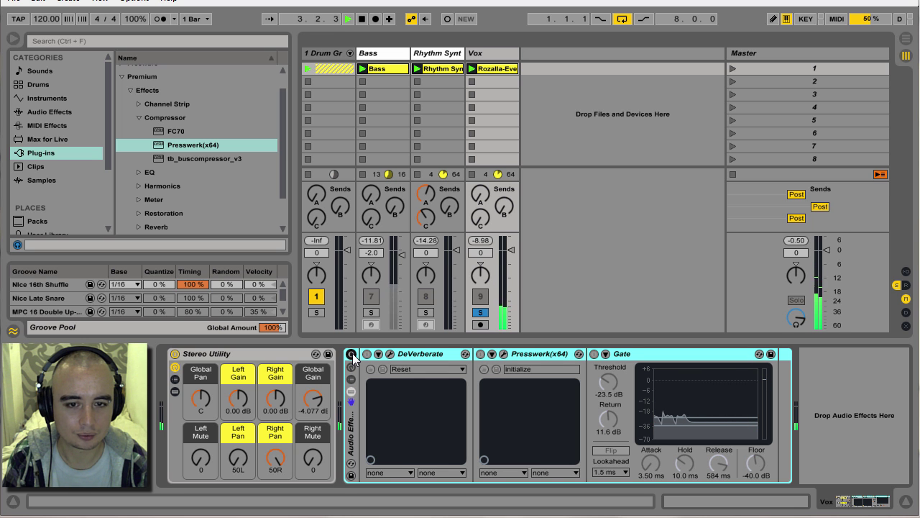
{"action": "left_click", "coordinate": [352, 355]}
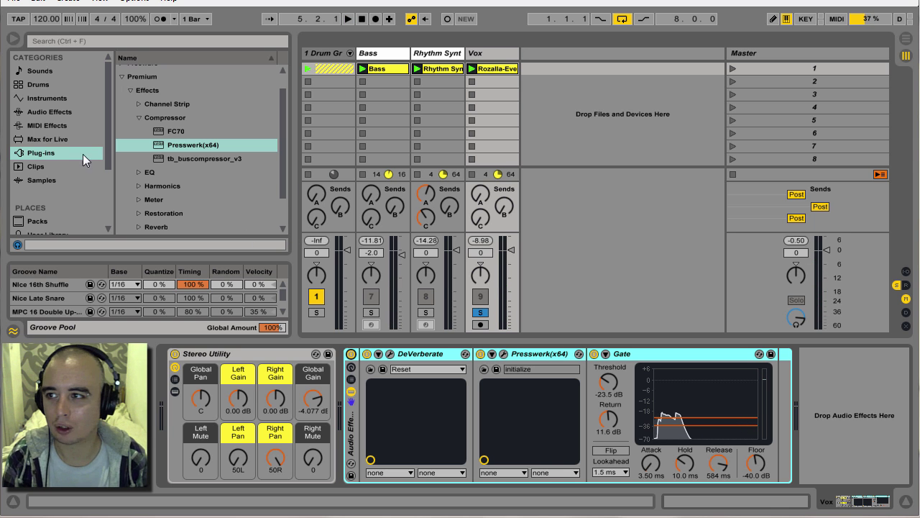
Add a Utility audio effect between Presswerk and the Gate, and set its channel mode to Left
{"action": "left_click", "coordinate": [49, 113]}
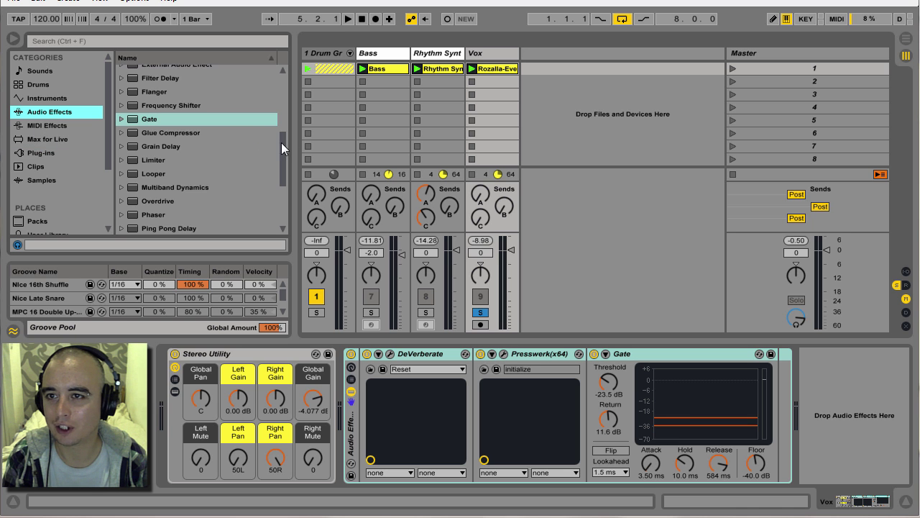
{"action": "left_click_drag", "start_coordinate": [281, 143], "coordinate": [281, 197]}
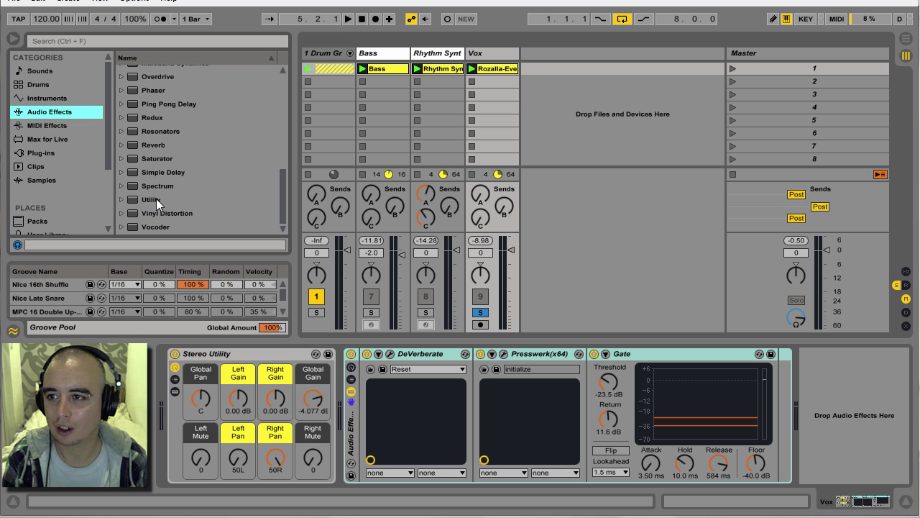
{"action": "left_click_drag", "start_coordinate": [156, 198], "coordinate": [587, 371]}
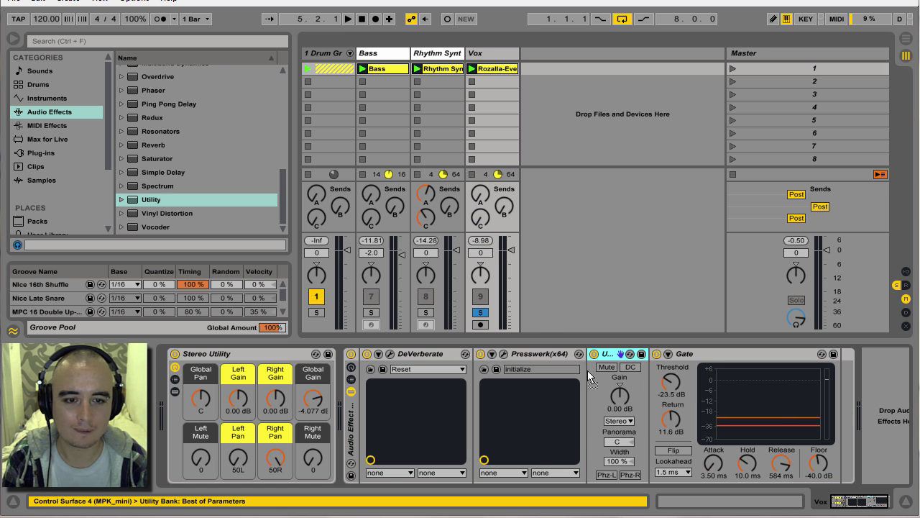
{"action": "left_click", "coordinate": [629, 422]}
{"action": "left_click", "coordinate": [629, 436]}
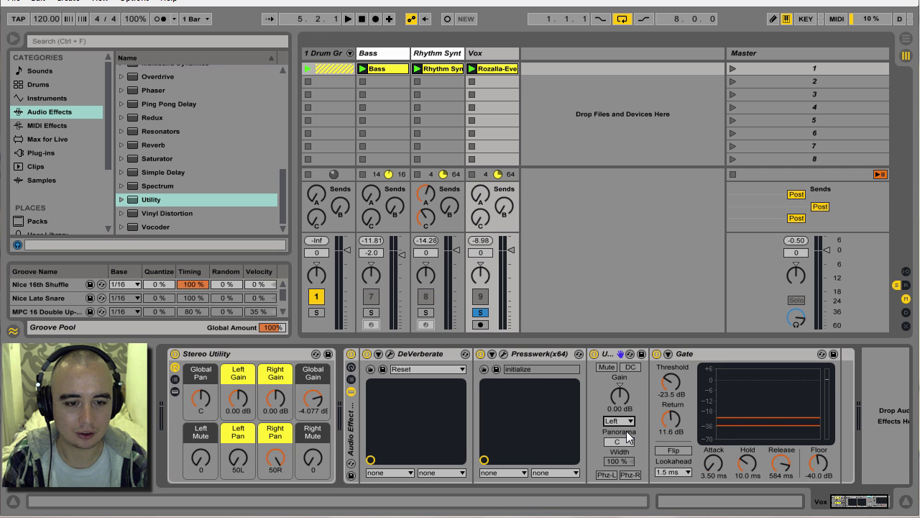
During playback, set the Gate's threshold to about -25.2 dB, return to about 15.1 dB and release to about 237 ms, and bypass the rack to compare
{"action": "key", "text": "space"}
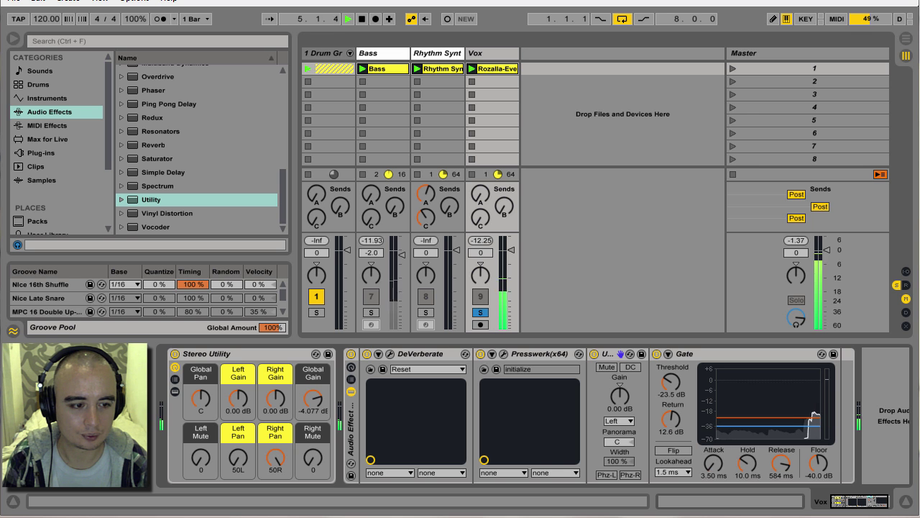
{"action": "left_click_drag", "start_coordinate": [765, 426], "coordinate": [765, 419]}
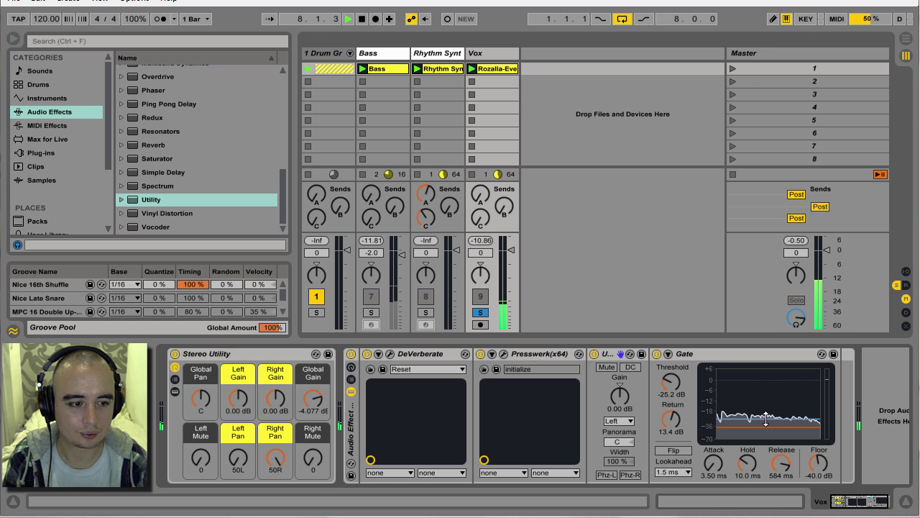
{"action": "left_click_drag", "start_coordinate": [782, 464], "coordinate": [782, 489]}
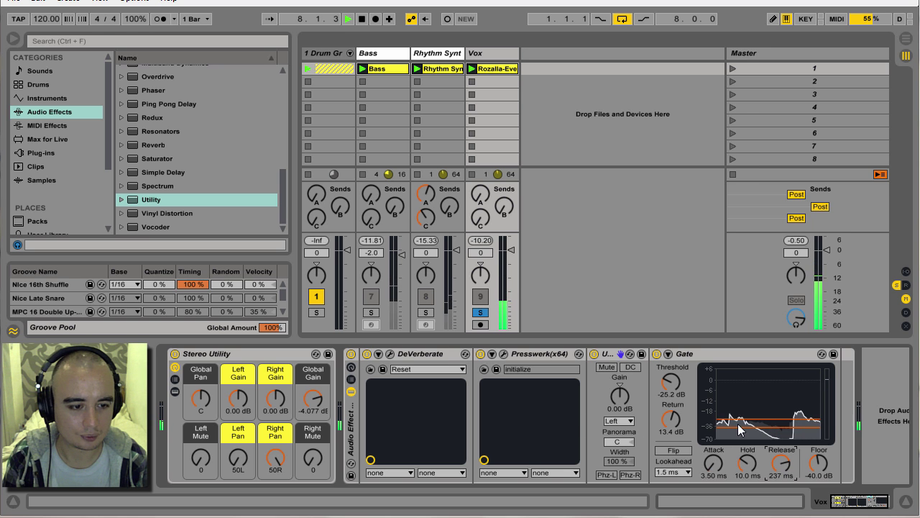
{"action": "left_click_drag", "start_coordinate": [739, 426], "coordinate": [738, 427]}
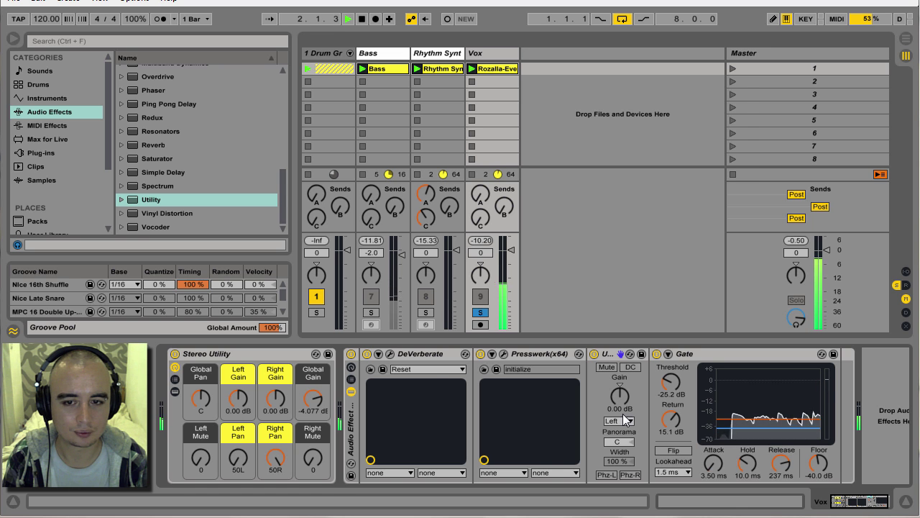
{"action": "left_click", "coordinate": [351, 354]}
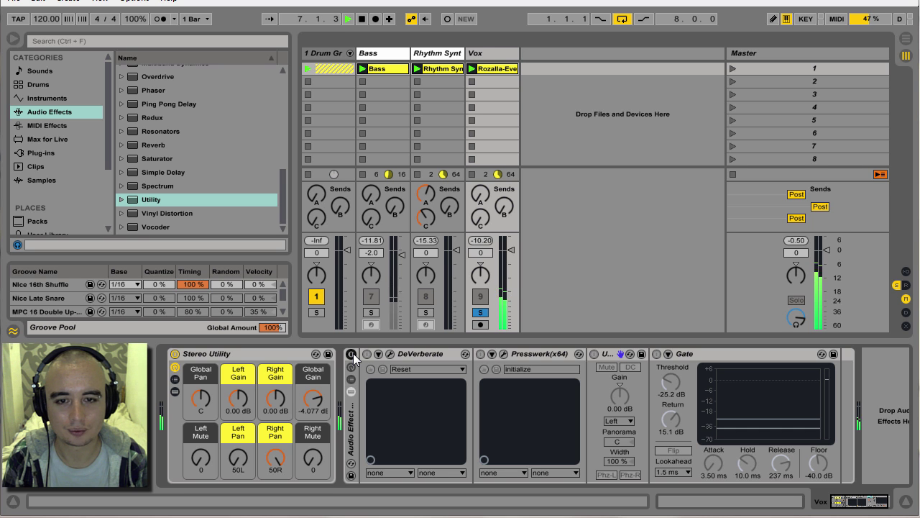
Re-enable the audio effect rack and unsolo the Vox track to hear the vocal in the full mix, stopping playback after listening
{"action": "left_click", "coordinate": [351, 354]}
{"action": "left_click", "coordinate": [479, 313]}
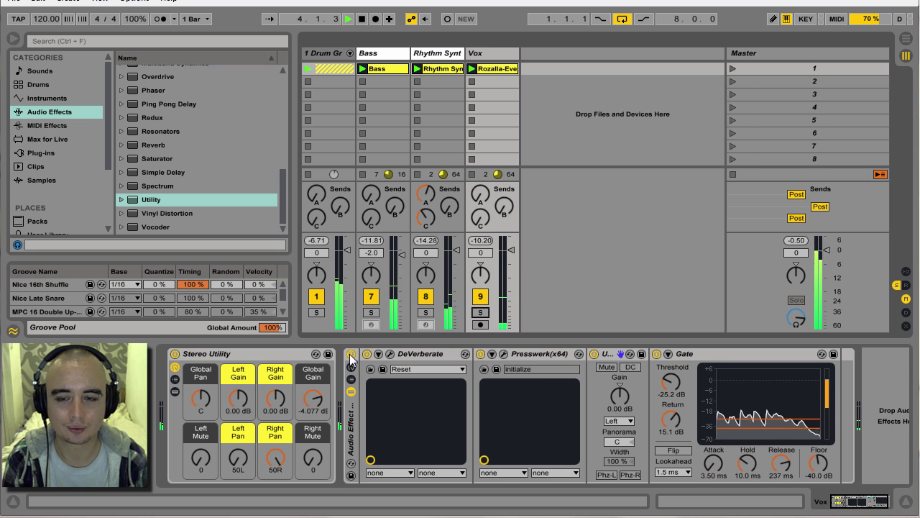
{"action": "key", "text": "space"}
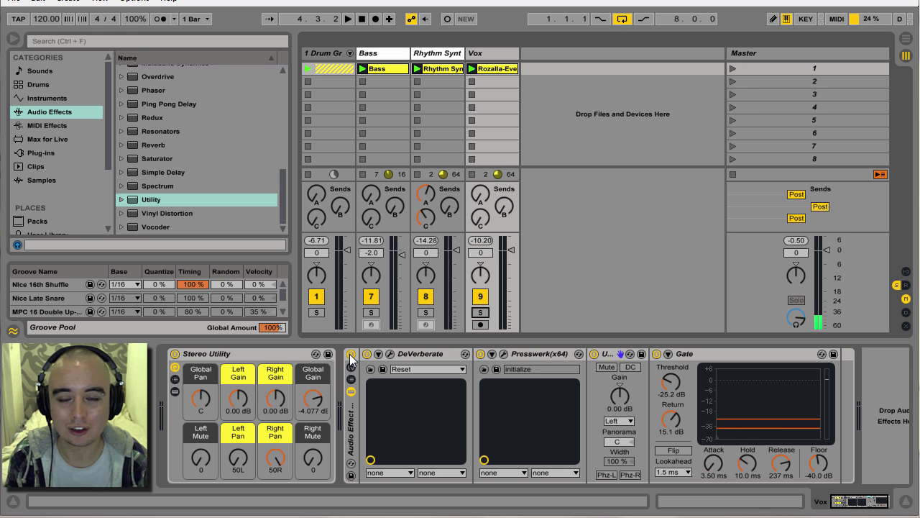
During playback, raise the Vox track's send A (Hall) to about -13.6 dB and send C (Delay) to about -25.3 dB
{"action": "left_click", "coordinate": [480, 193]}
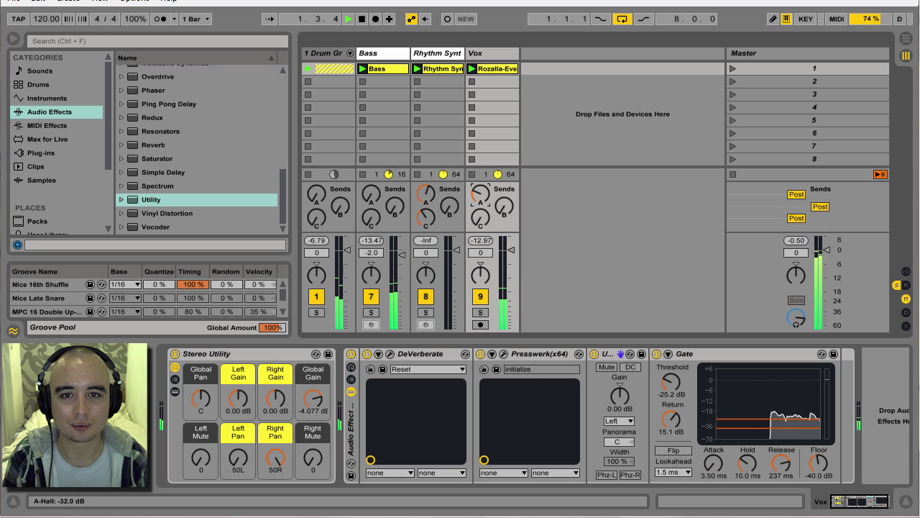
{"action": "left_click_drag", "start_coordinate": [480, 194], "coordinate": [480, 189]}
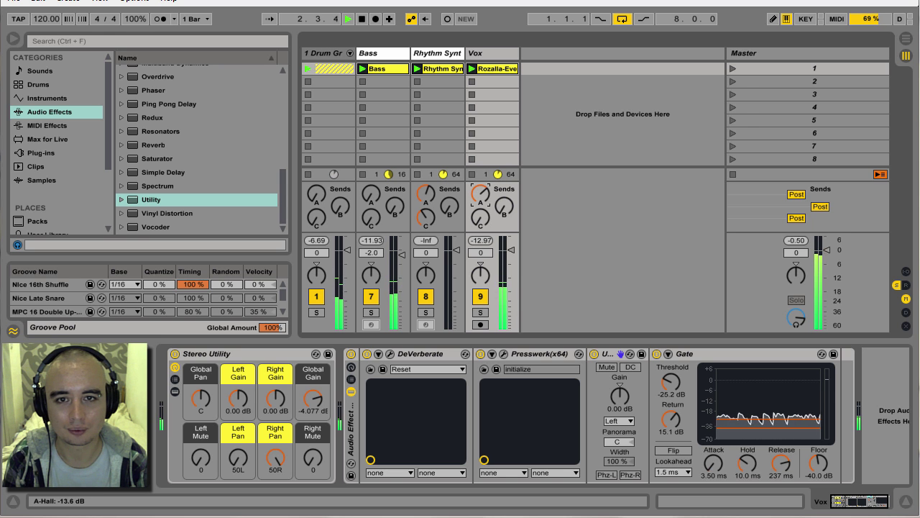
{"action": "left_click", "coordinate": [480, 218]}
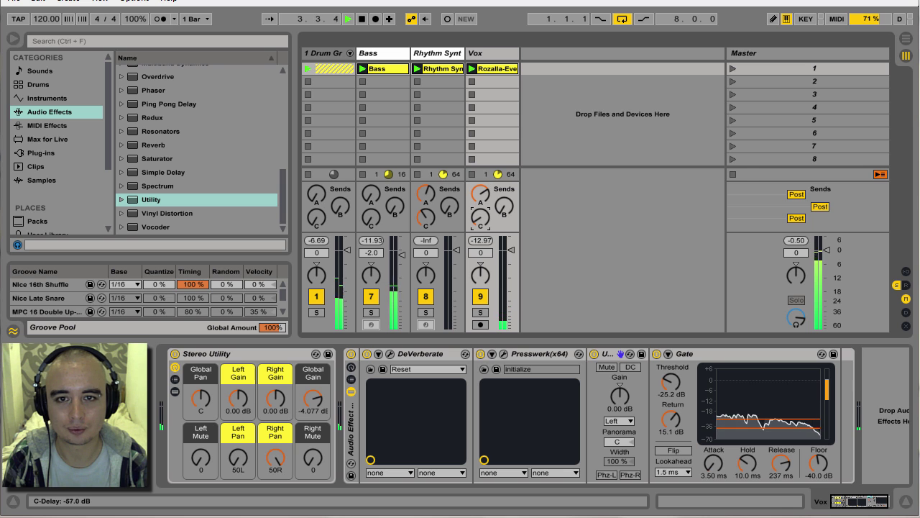
{"action": "left_click_drag", "start_coordinate": [480, 217], "coordinate": [480, 217]}
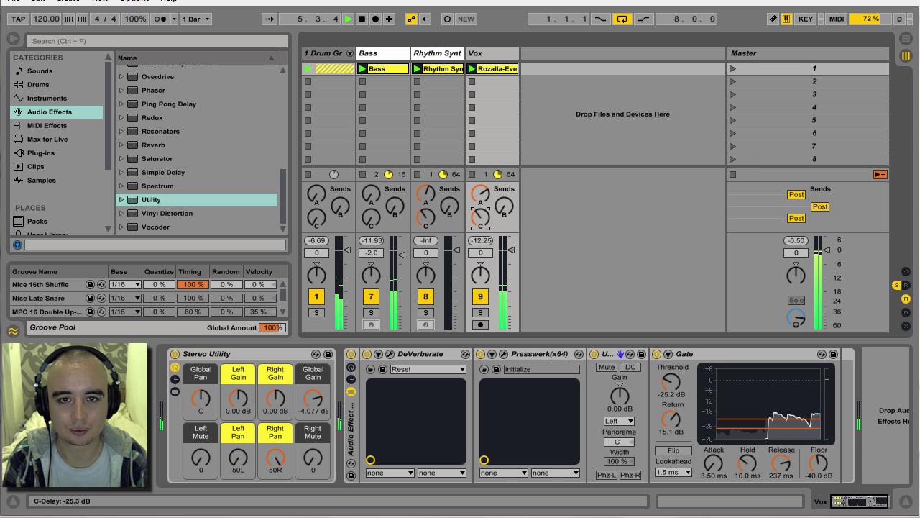
Lower the Vox track volume to -2.7 dB, raise its Delay send to about -14.6 dB, and stop playback
{"action": "left_click_drag", "start_coordinate": [512, 251], "coordinate": [512, 254]}
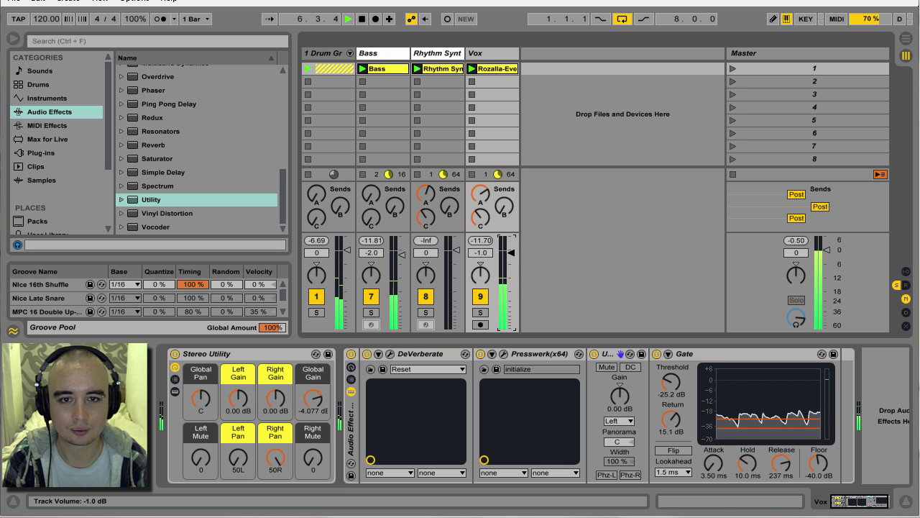
{"action": "left_click_drag", "start_coordinate": [480, 218], "coordinate": [481, 217]}
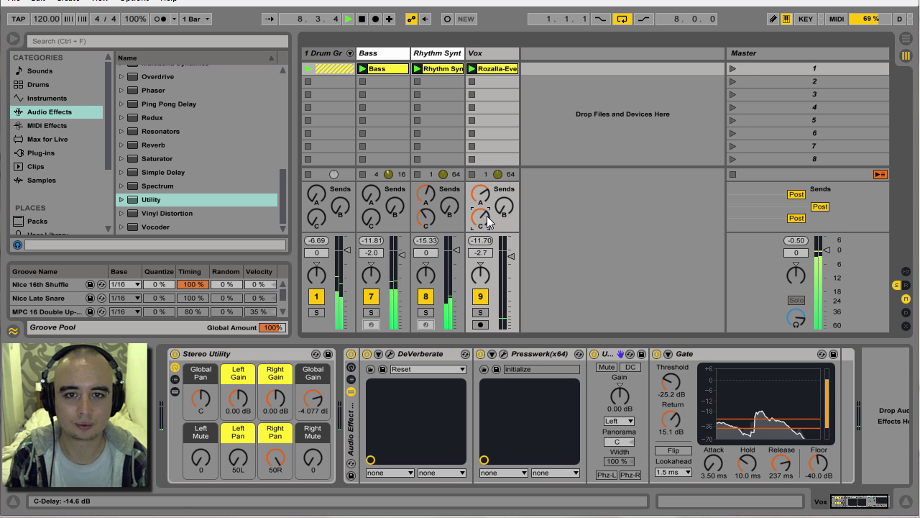
{"action": "key", "text": "space"}
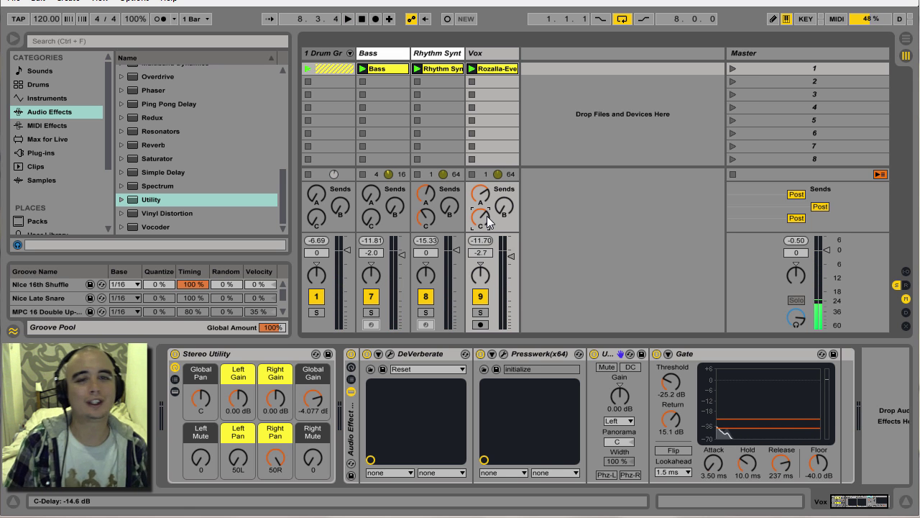